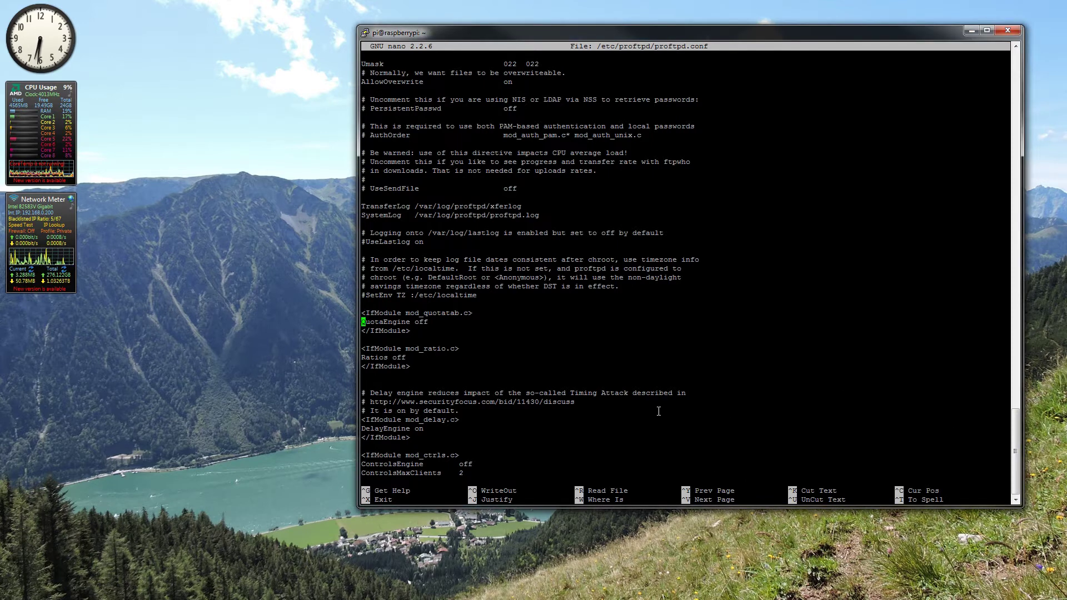
Step: Scroll proftpd.conf past the Anonymous section to the conf.d include line, then exit nano
key(Down)
key(Down)
key(Down)
key(Down)
key(Down)
key(Down)
key(Down)
key(Down)
key(Down)
key(Down)
key(Down)
key(Down)
key(Down)
key(Down)
key(Down)
key(Down)
key(Down)
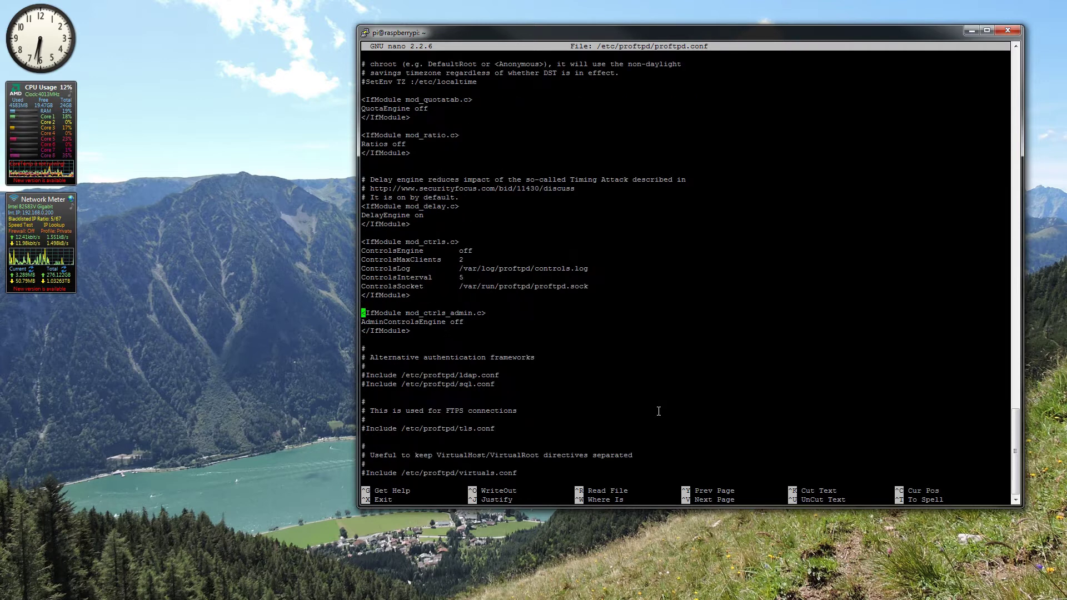
key(Down)
key(Down)
key(Down)
key(Down)
key(Down)
key(Down)
key(Down)
key(Down)
key(Down)
key(Down)
key(Down)
key(Down)
key(Down)
key(Down)
key(Down)
key(Down)
key(Down)
key(Down)
key(Down)
key(Down)
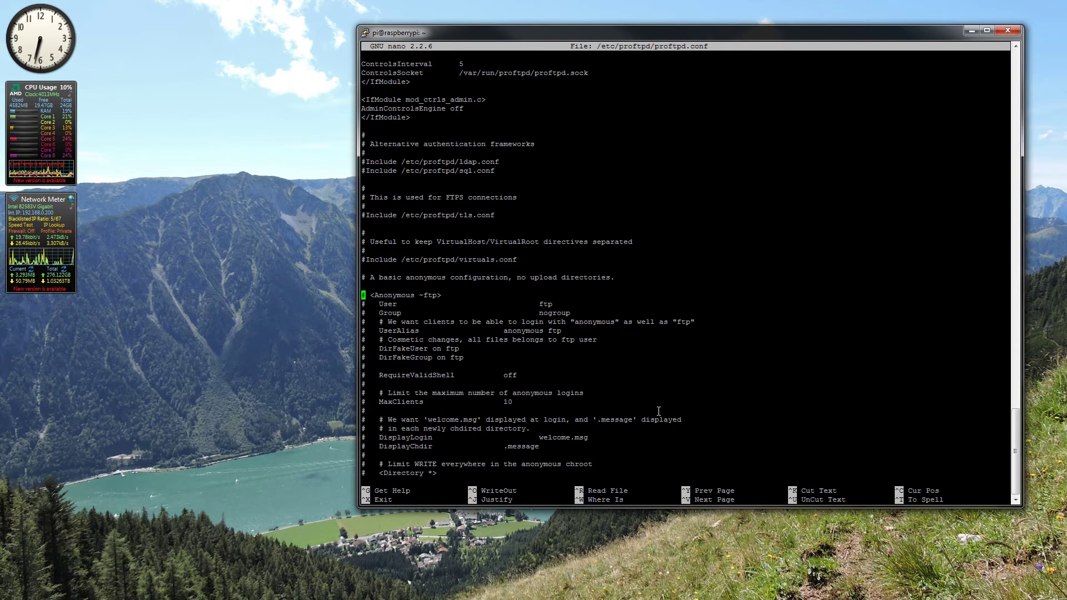
key(Down)
key(Down)
key(Down)
key(Down)
key(Down)
key(Down)
key(Down)
key(Down)
key(Down)
key(Down)
key(Down)
key(Down)
key(Down)
key(Down)
key(Down)
key(Down)
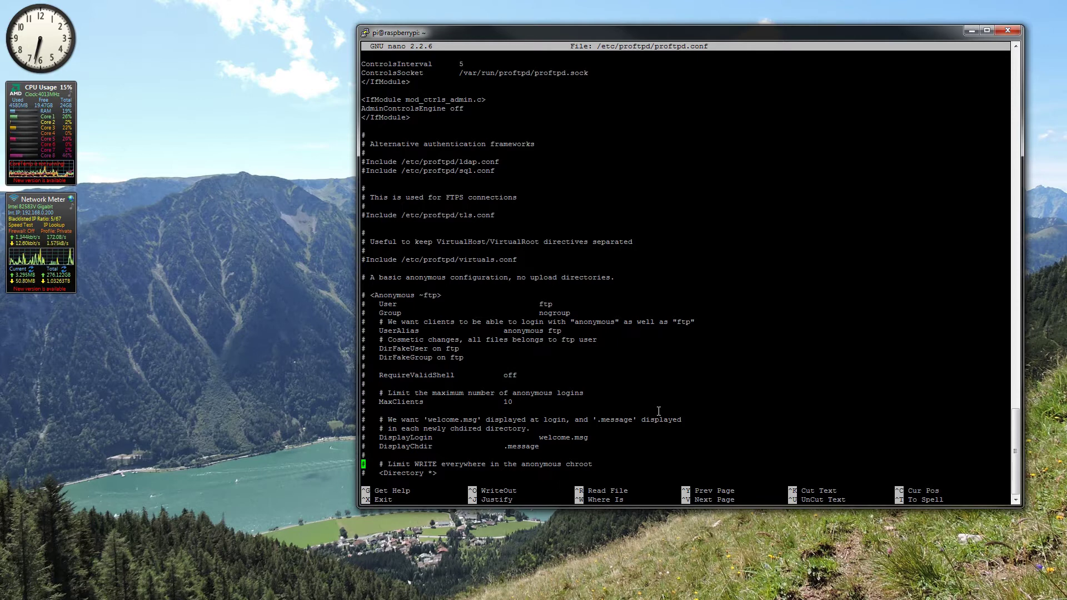
key(Down)
key(Down)
key(Down)
key(Down)
key(Down)
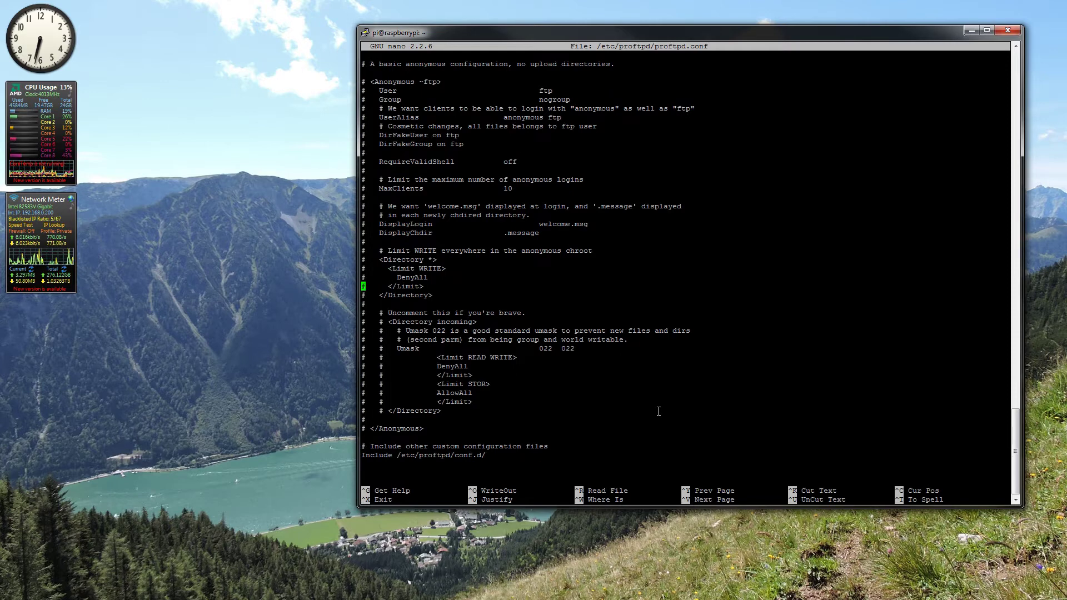
key(Down)
key(Down)
key(Down)
key(Down)
key(Down)
key(Down)
key(Down)
key(Down)
key(Down)
key(Down)
key(Down)
key(Down)
key(Down)
key(Down)
key(Down)
key(Down)
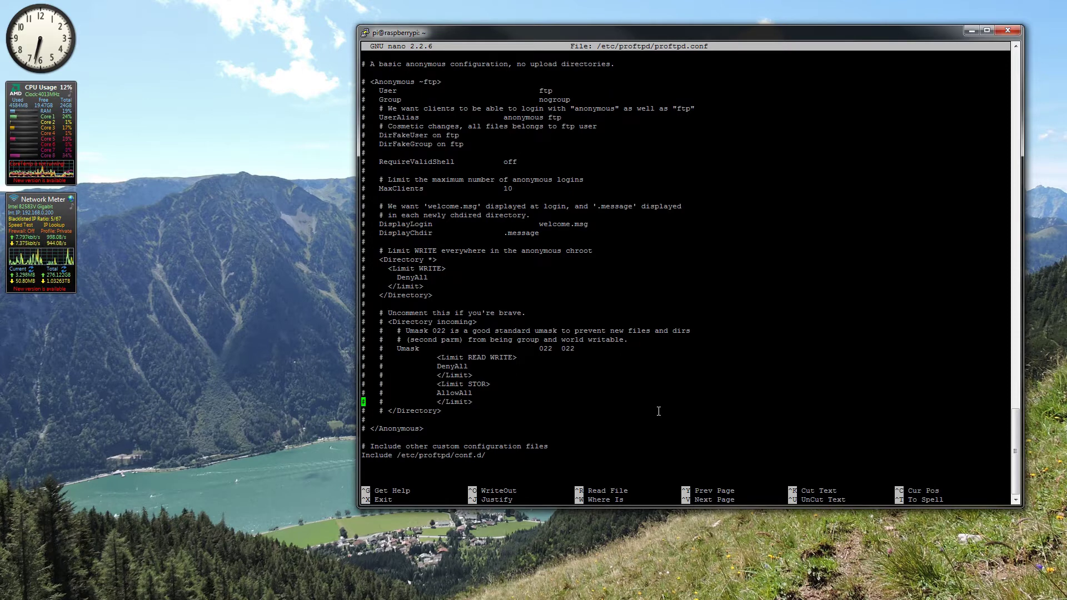
key(Down)
key(Down)
key(Down)
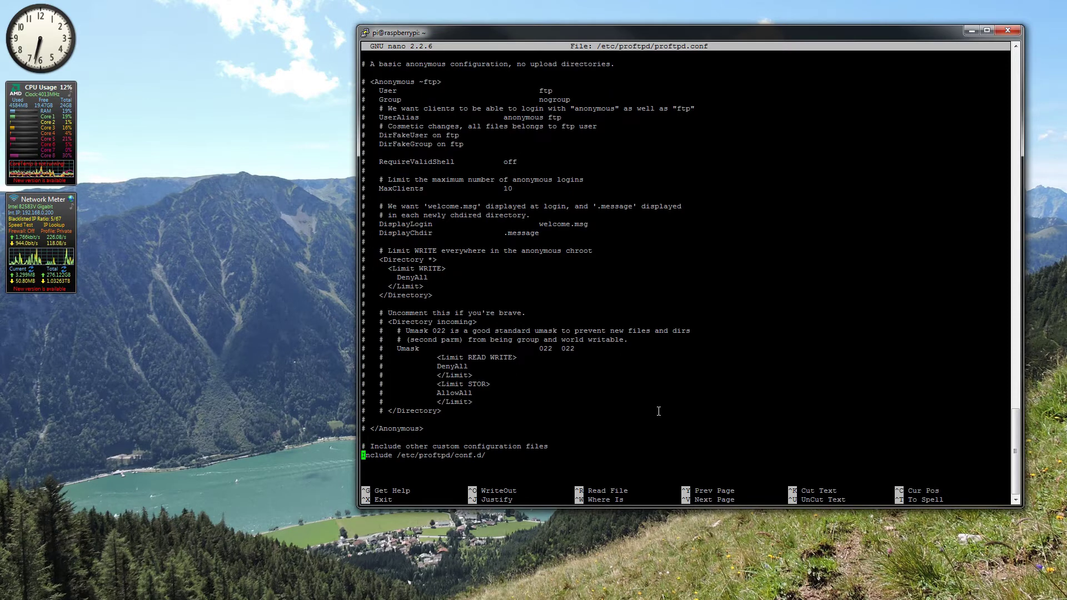
key(ctrl+x)
key(Return)
key(Return)
key(Return)
key(Return)
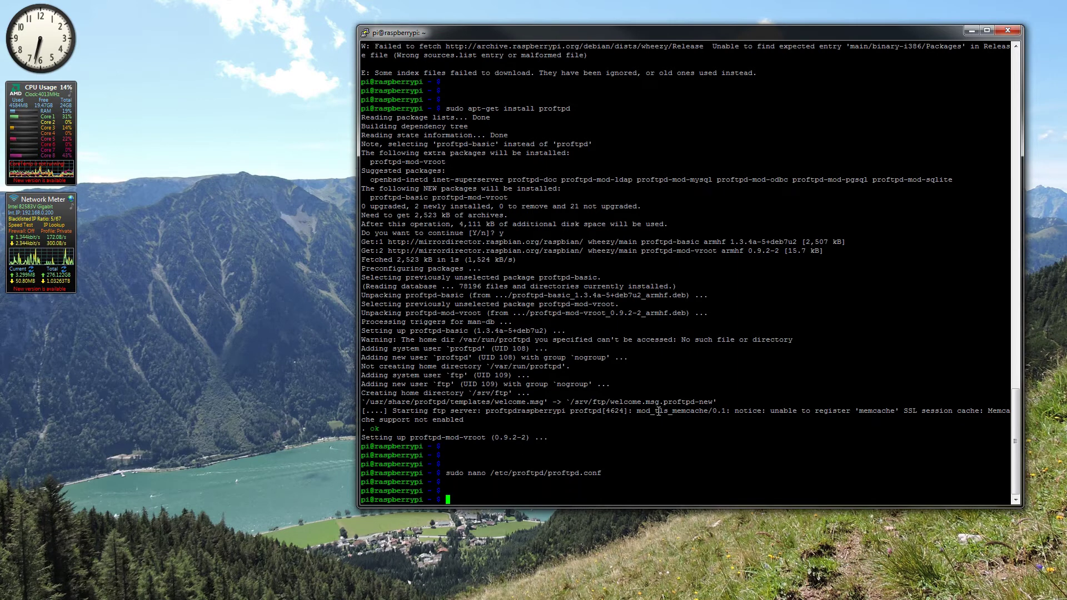
Step: Run sudo service proftpd restart at the shell prompt
key(Up)
key(Down)
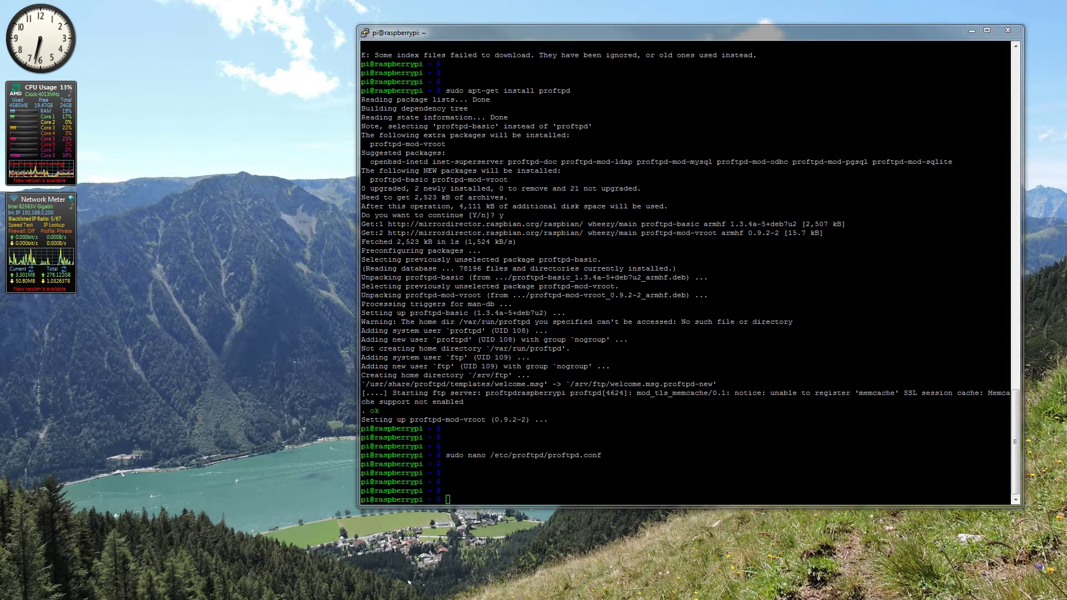
text(sudo service proftpd restart)
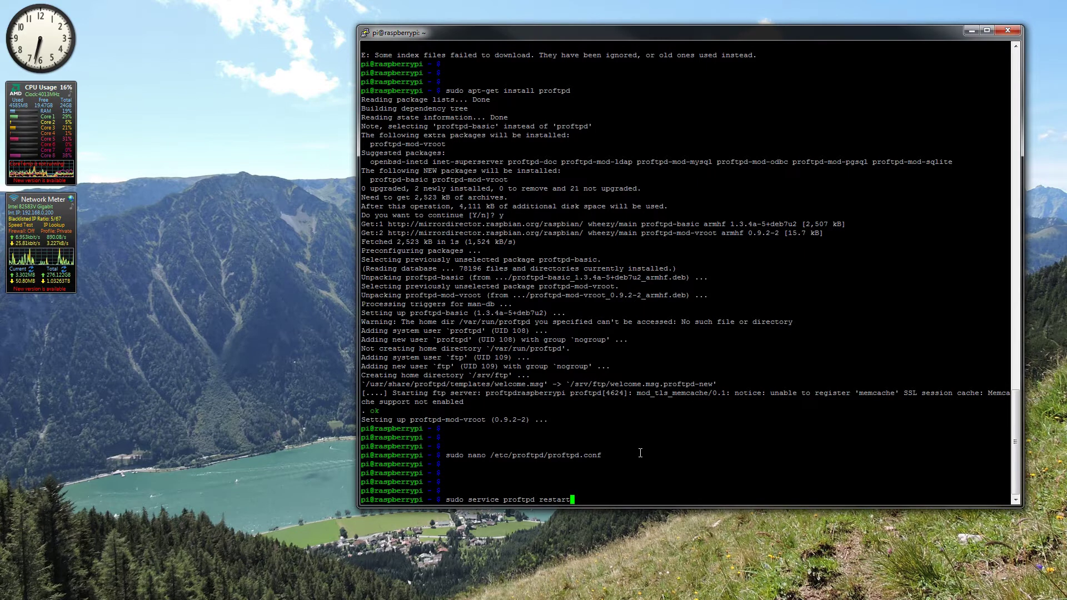
key(Return)
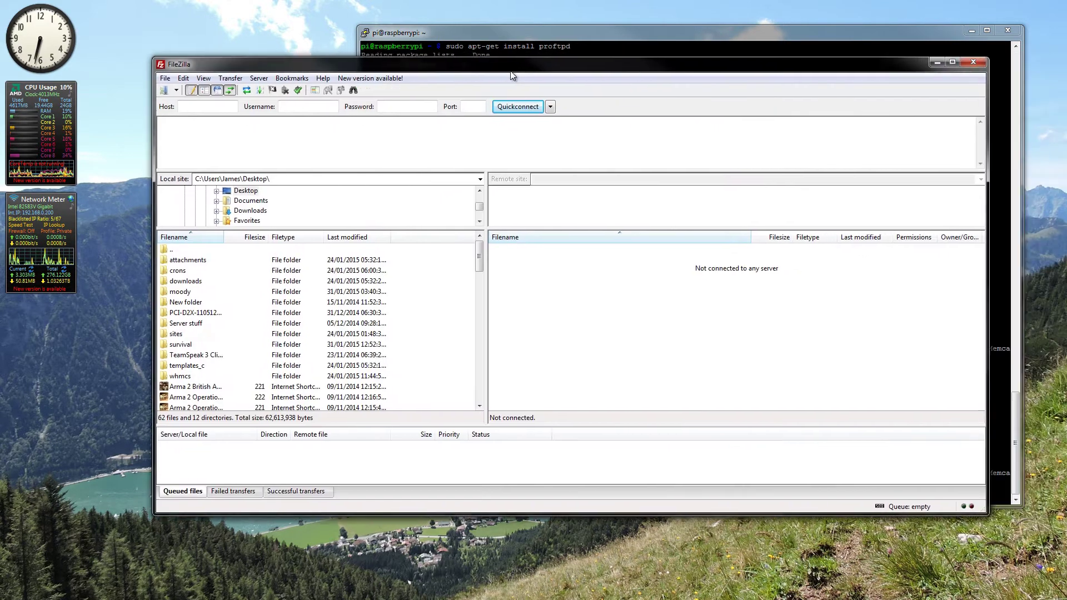
Step: Quickconnect to host 192.168.0.223 as user pi with the account password
drag(510, 70, 537, 97)
click(210, 129)
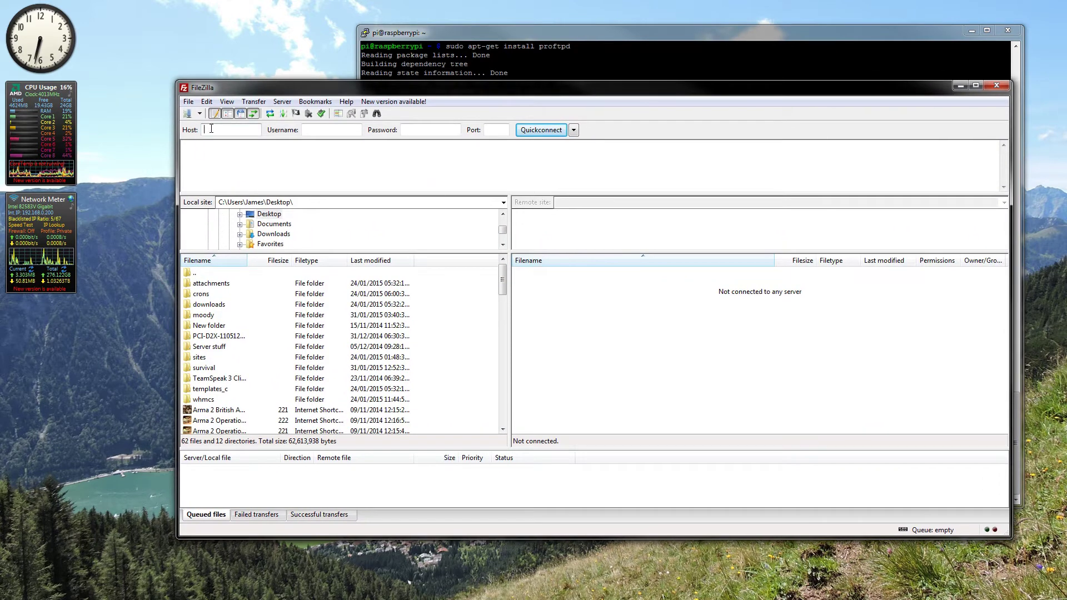
text(19)
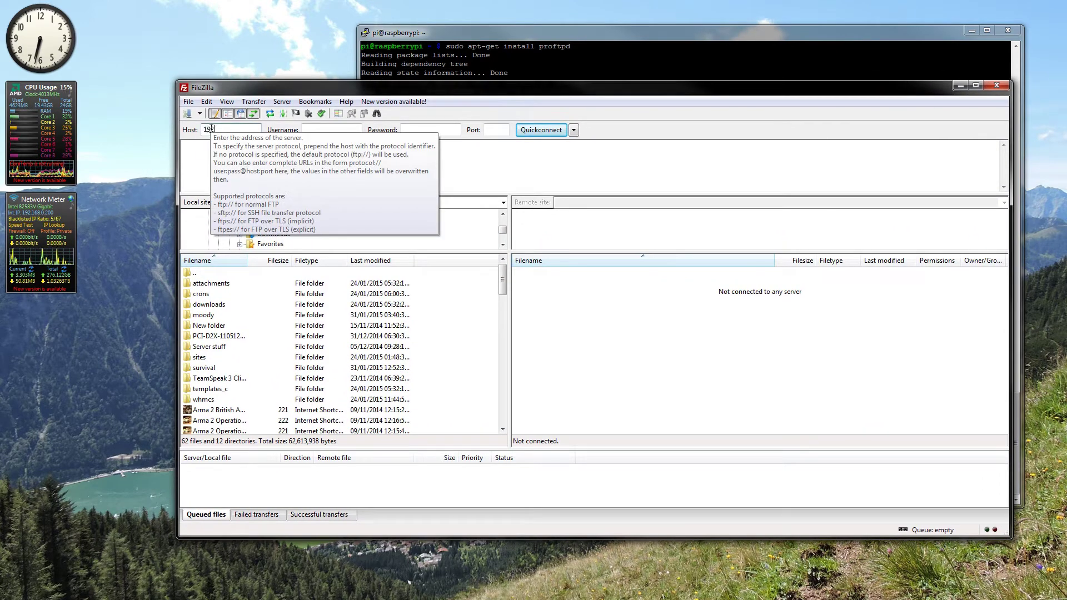
text(2.168.0.)
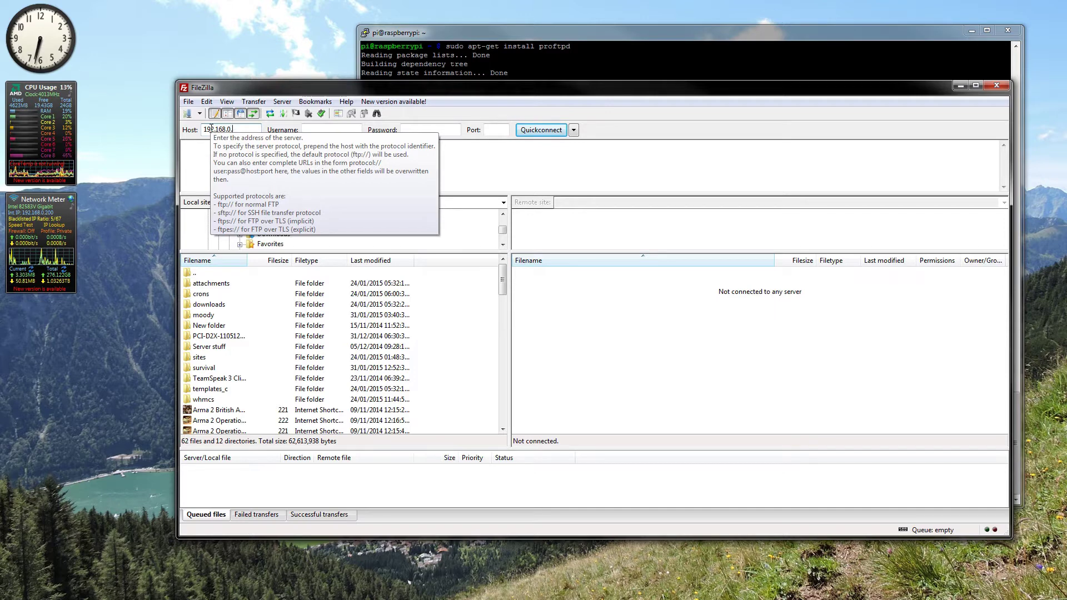
text(223)
click(329, 131)
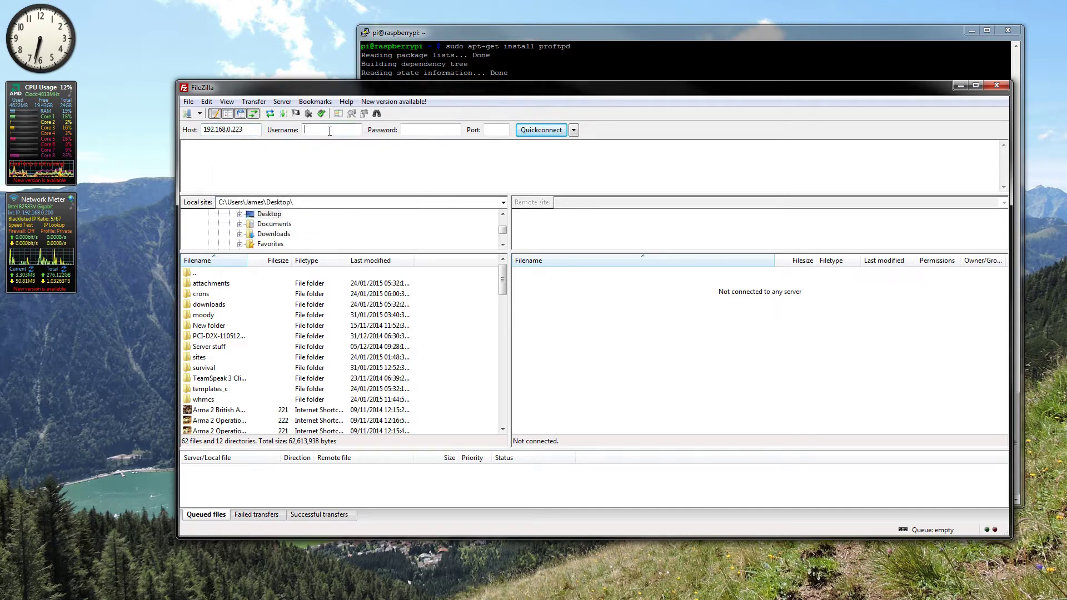
text(pi)
key(Tab)
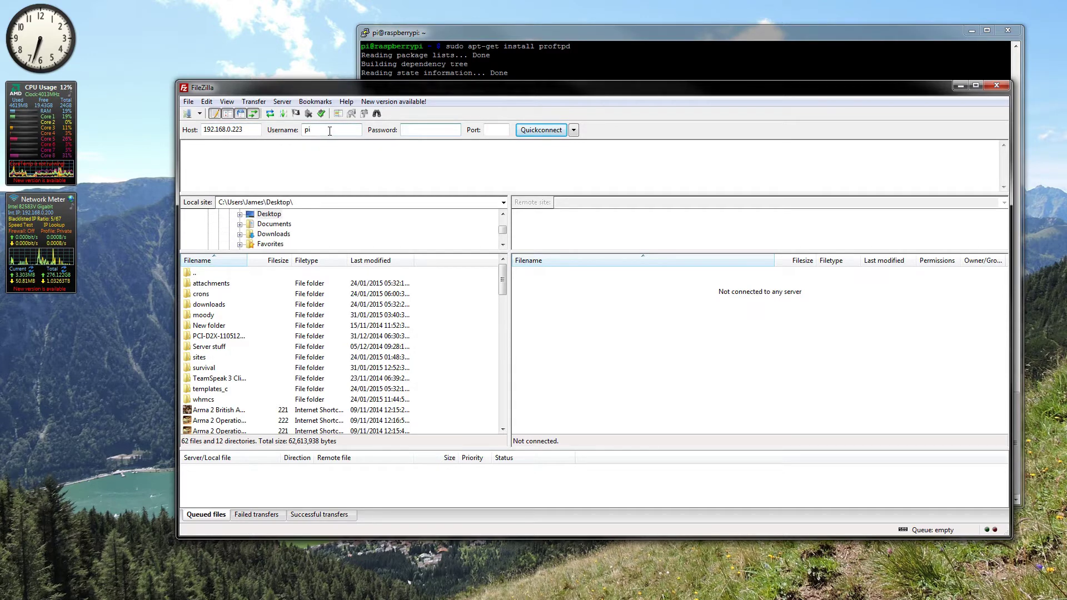
text(raspbe)
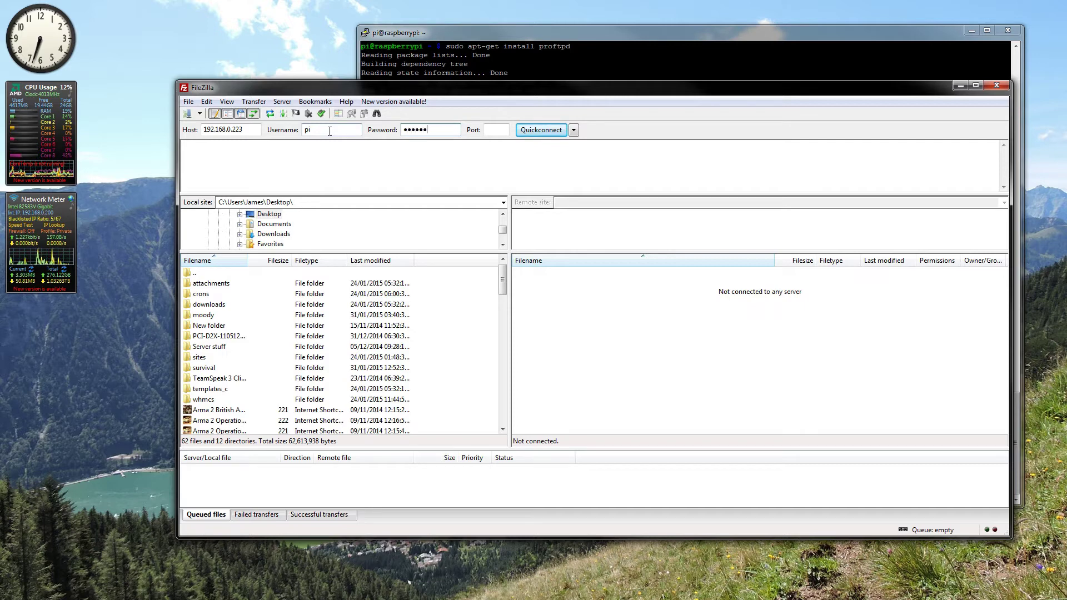
text(rr)
key(BackSpace)
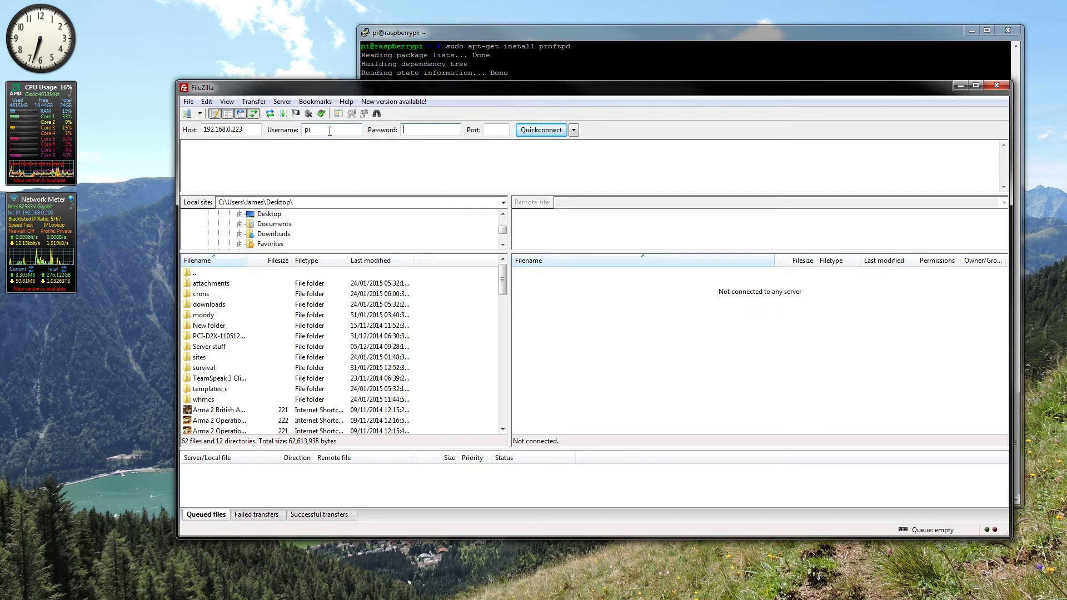
text(raspberry)
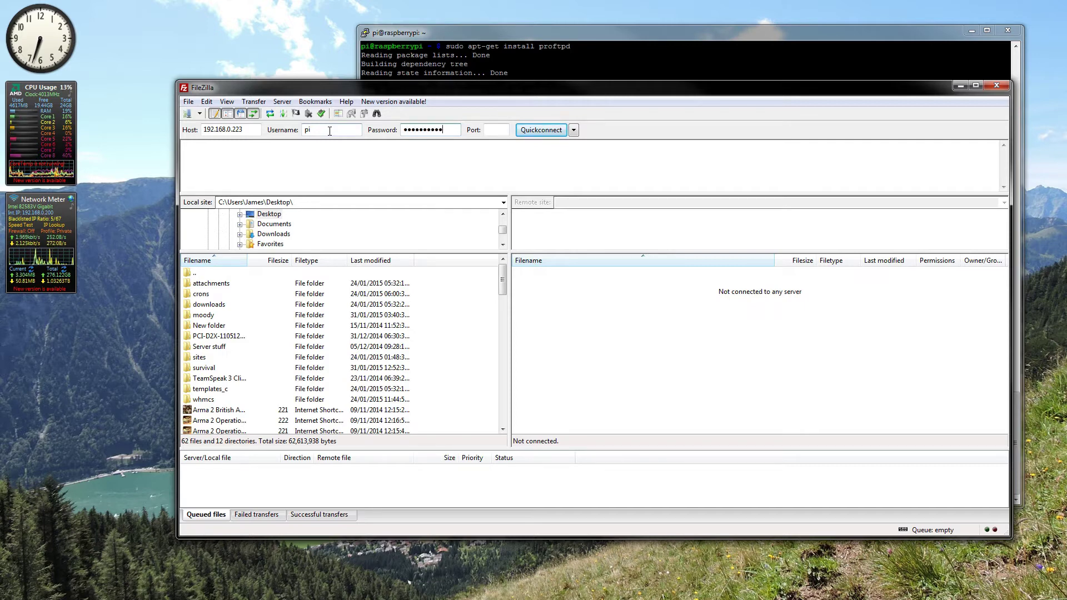
key(BackSpace)
key(BackSpace)
key(BackSpace)
key(BackSpace)
key(BackSpace)
key(BackSpace)
key(BackSpace)
key(BackSpace)
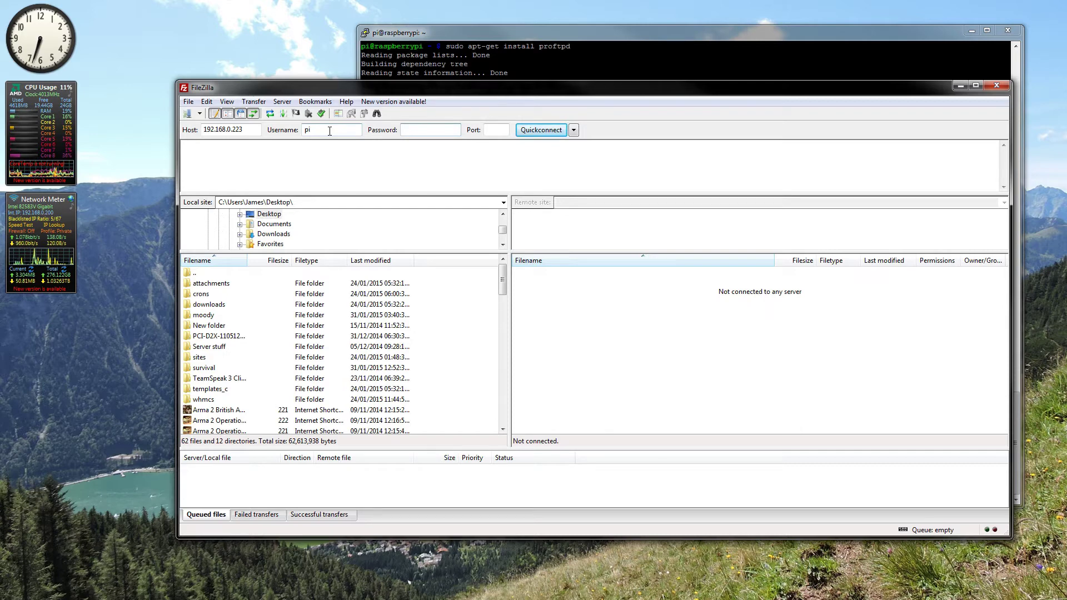
text(raspber)
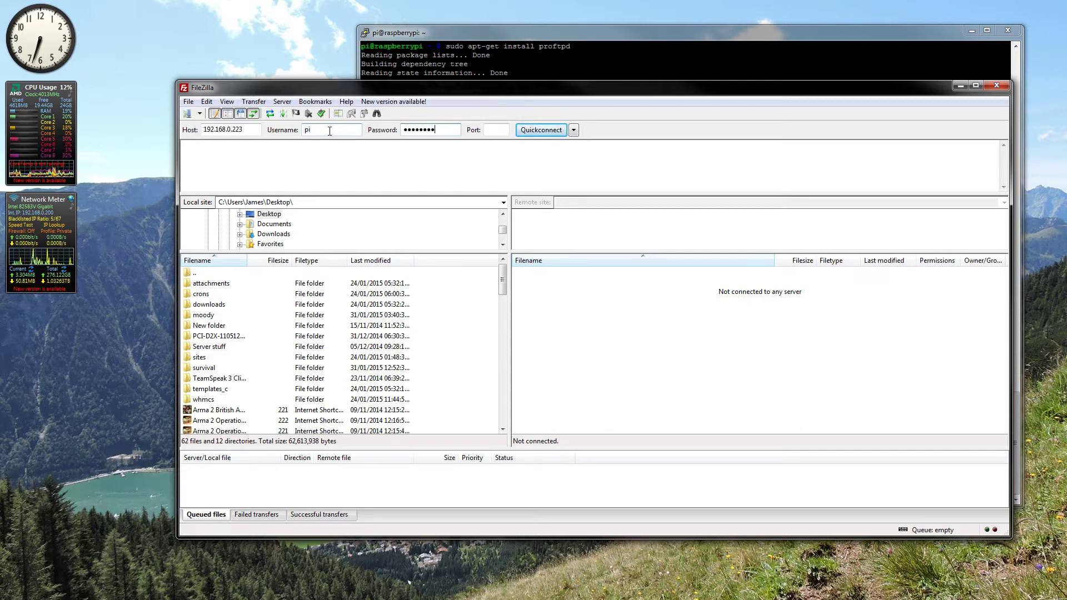
text(ry)
key(Return)
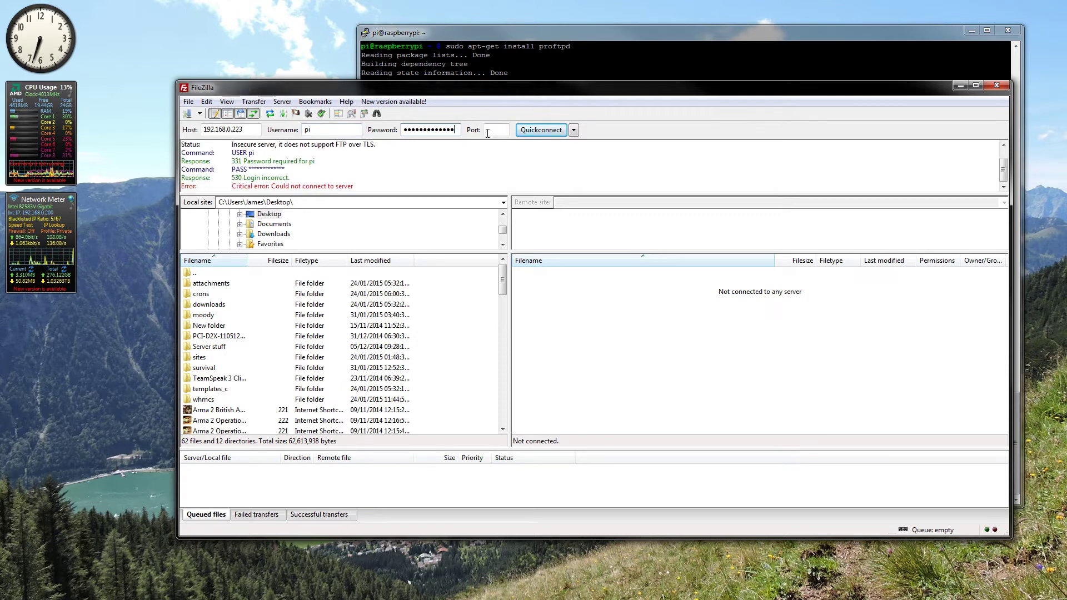
Step: Retype the rejected password and reconnect to the Pi
double_click(453, 131)
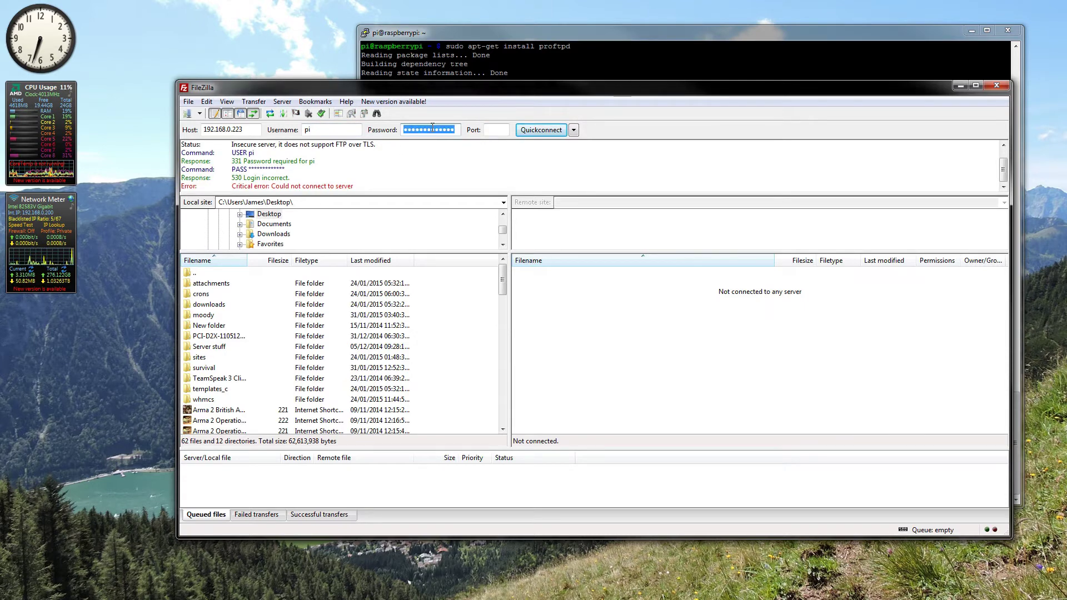
text(raspberry)
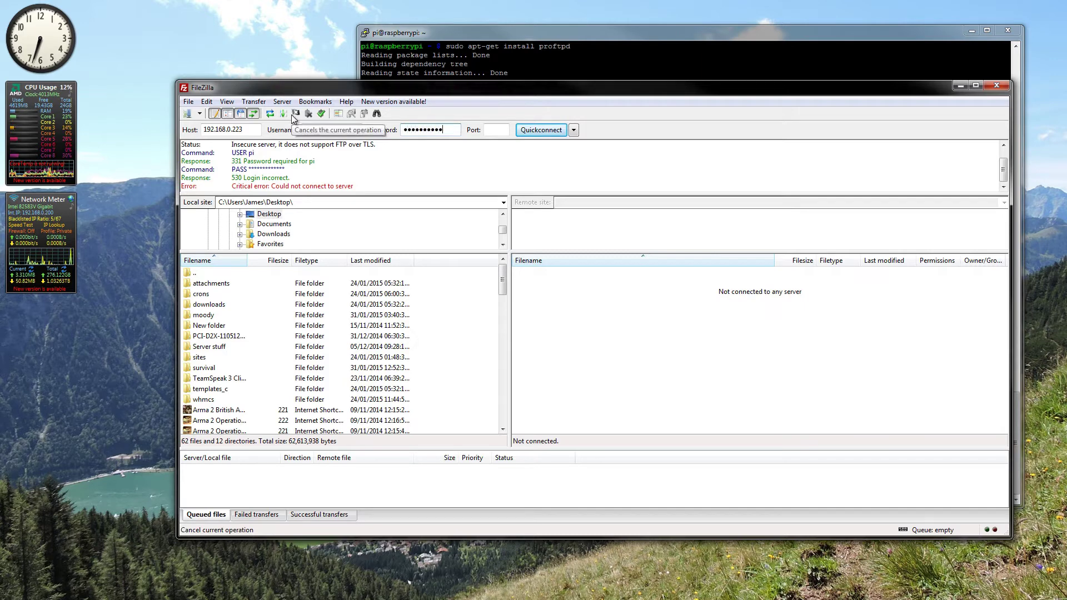
key(Return)
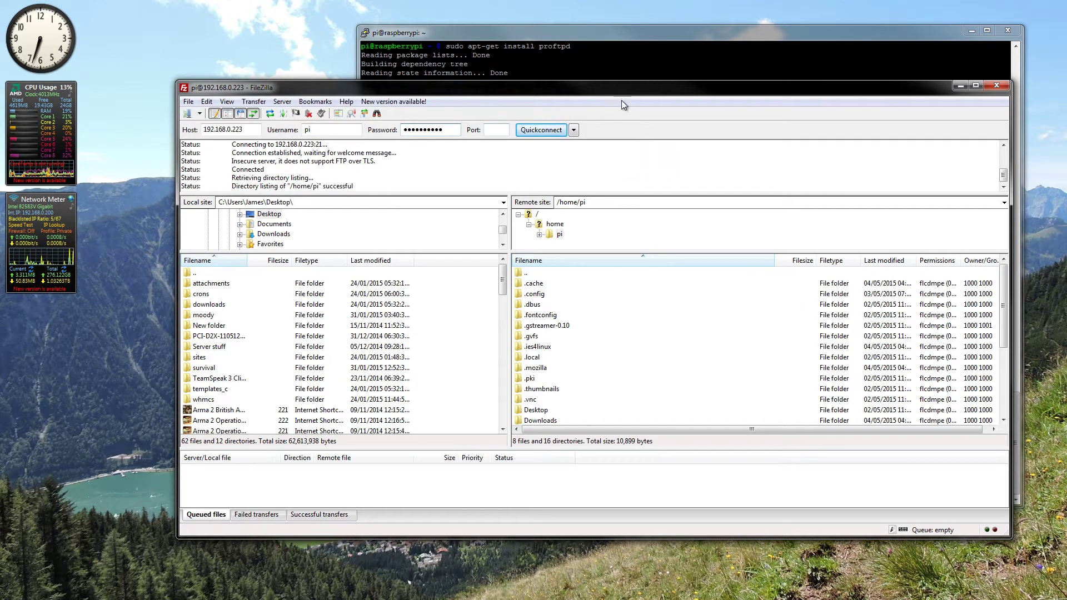
Step: Move FileZilla up, enlarge it, then slide it aside to uncover the terminal
drag(621, 87, 589, 34)
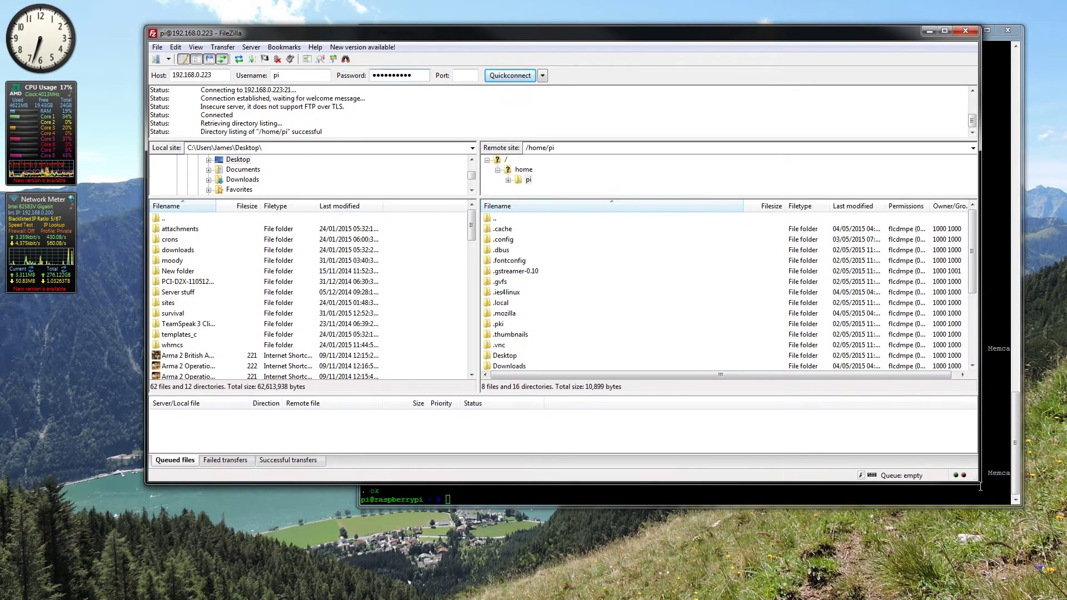
drag(979, 483, 1016, 579)
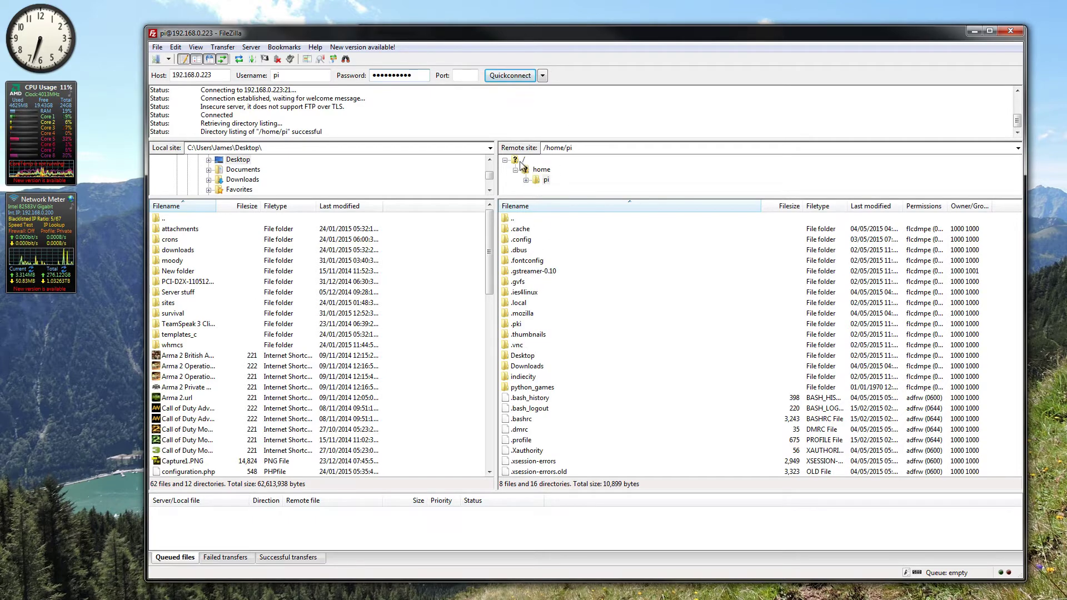
drag(566, 34, 1066, 27)
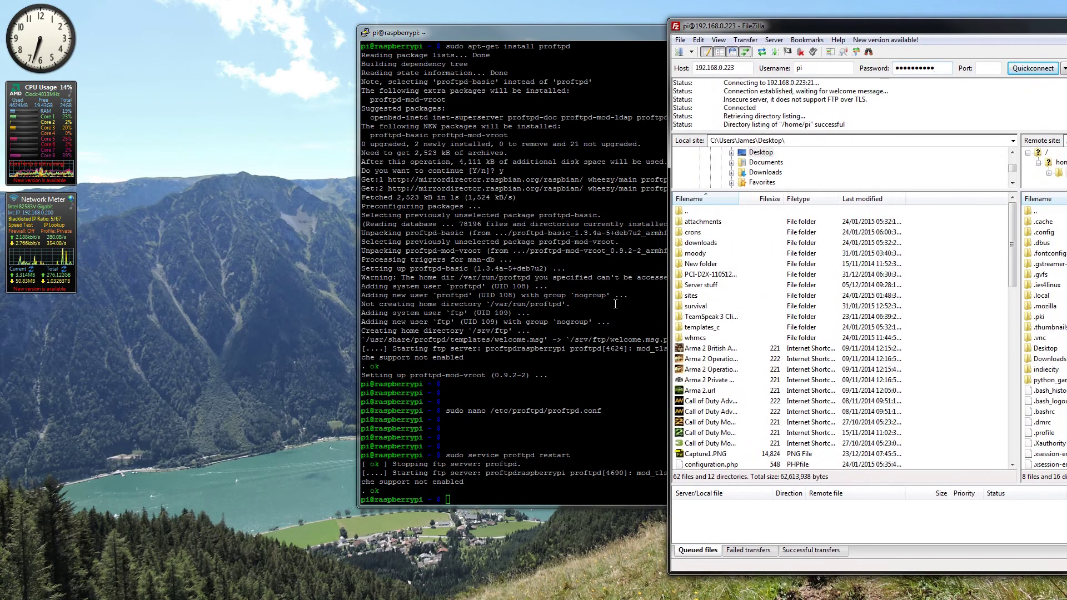
Step: List the contents of the home folder with dir
click(571, 483)
click(566, 499)
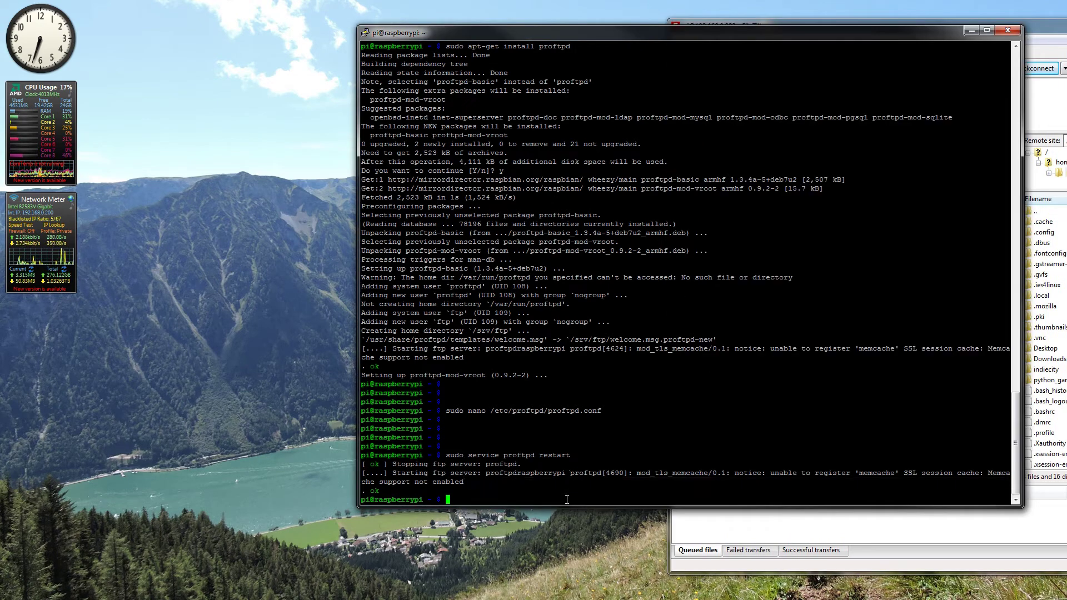
text(dir)
key(Return)
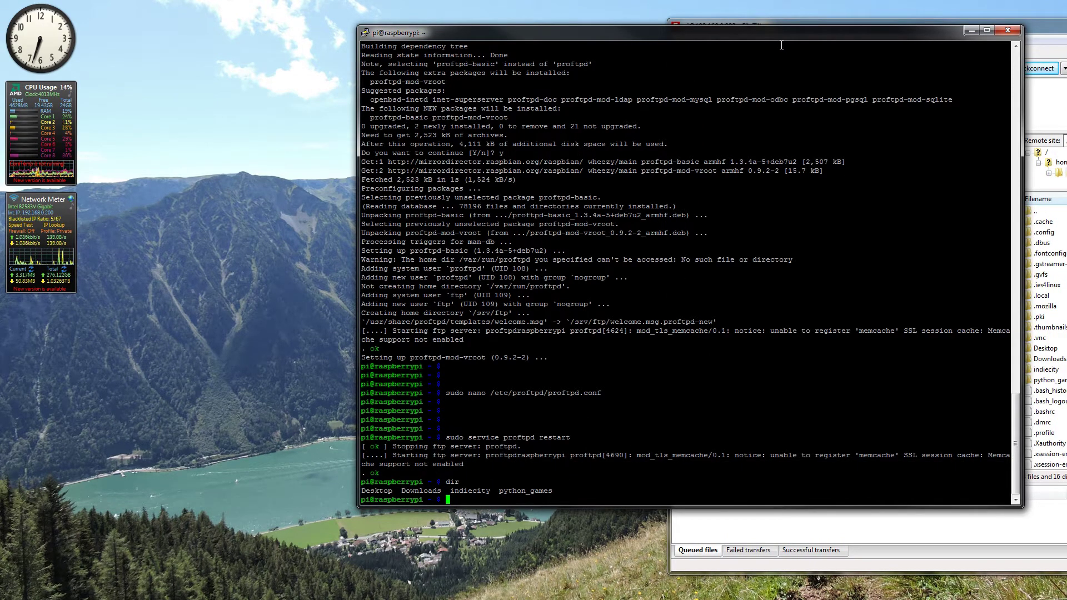
drag(773, 36, 581, 41)
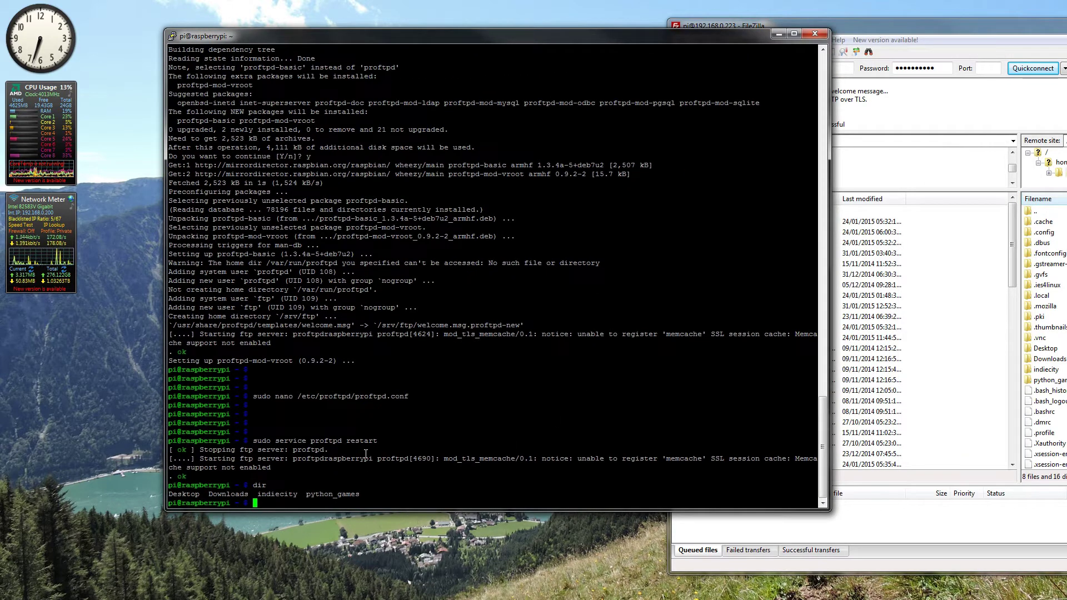
Step: Go up twice with cd .. to the root and list it with dir
text(..)
key(Return)
text(cd )
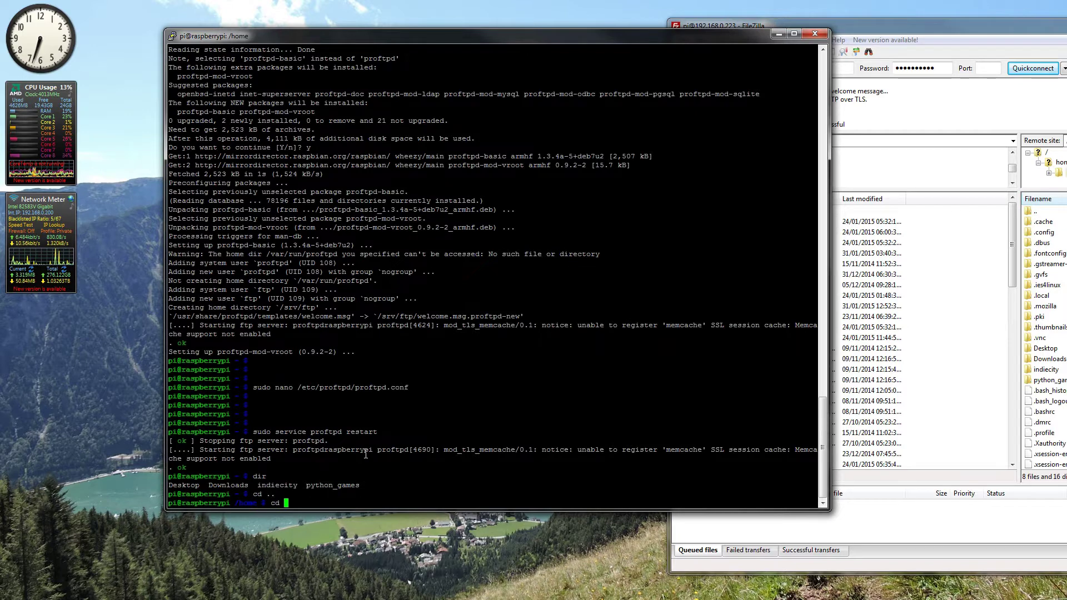
text(..)
key(Return)
key(Return)
key(Return)
key(Return)
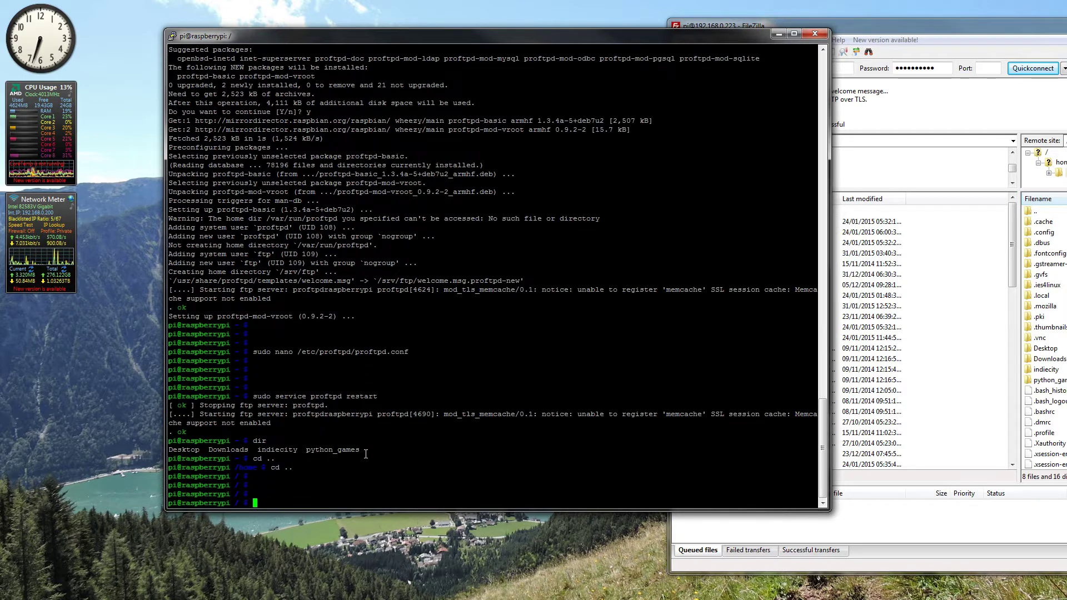
drag(868, 25, 829, 19)
click(307, 498)
text(doir)
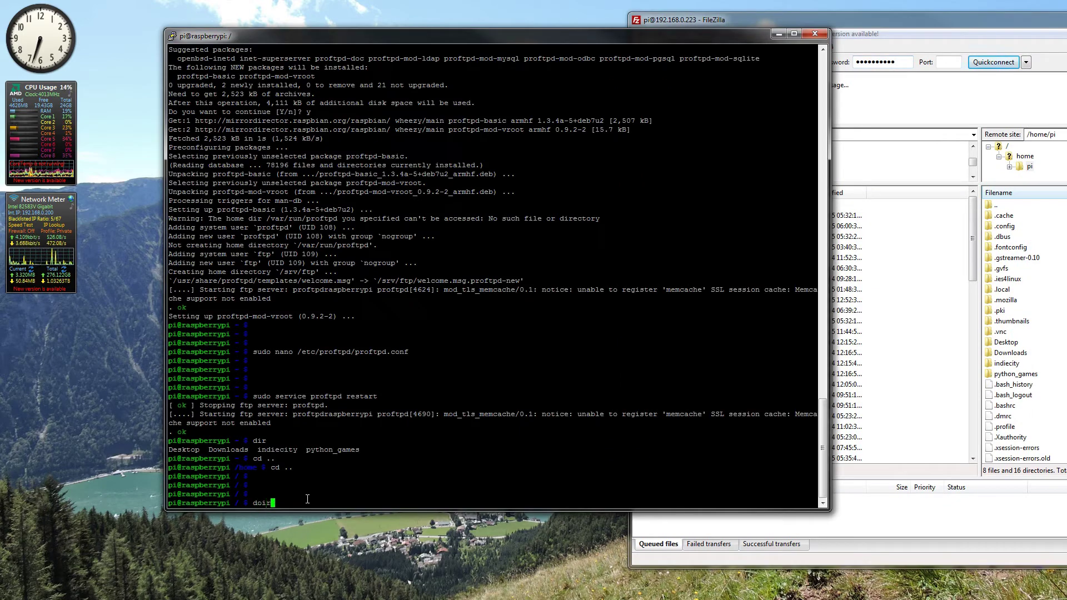
key(BackSpace)
text(ir)
key(Return)
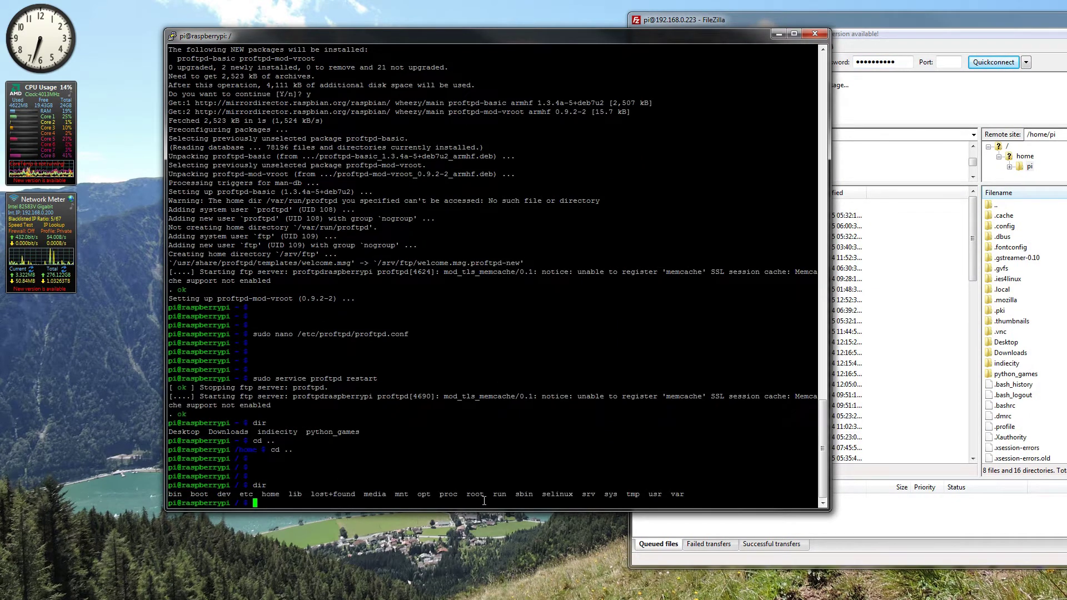
click(899, 21)
click(1006, 146)
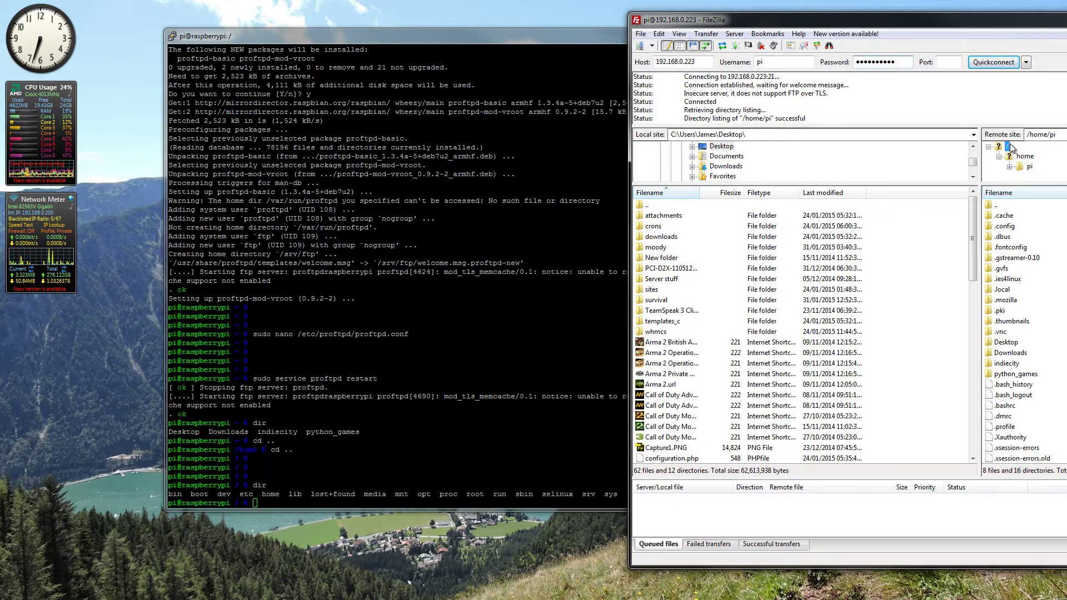
drag(982, 21, 935, 22)
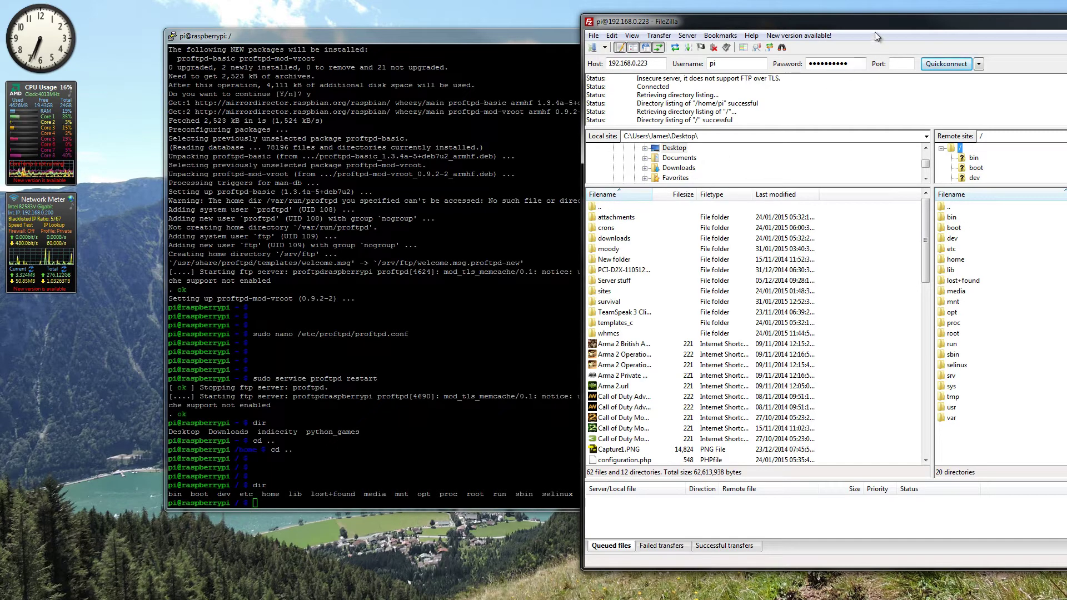
drag(871, 29, 462, 33)
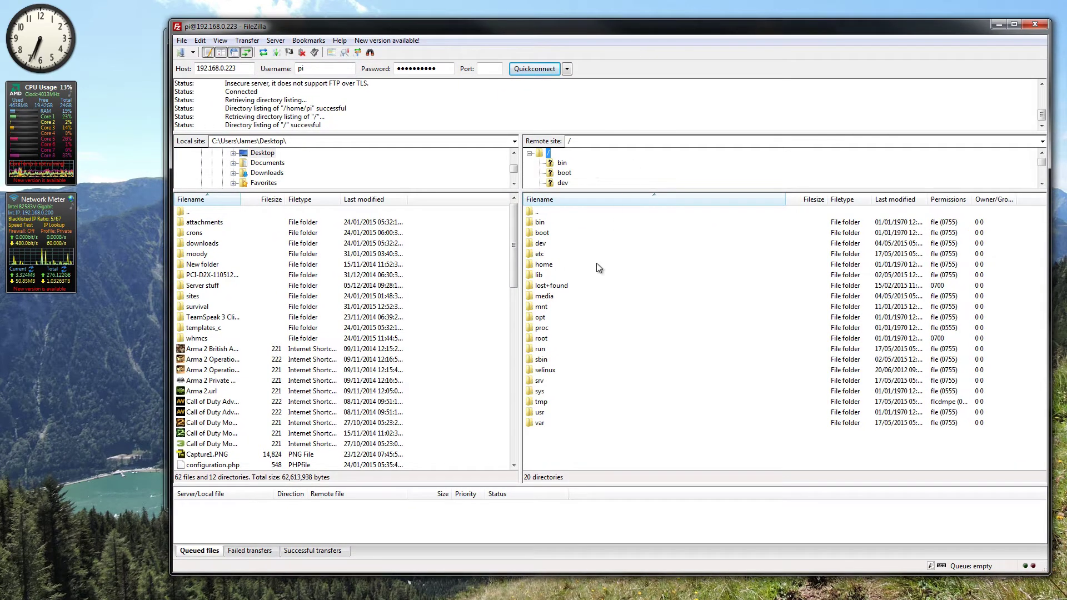
click(595, 315)
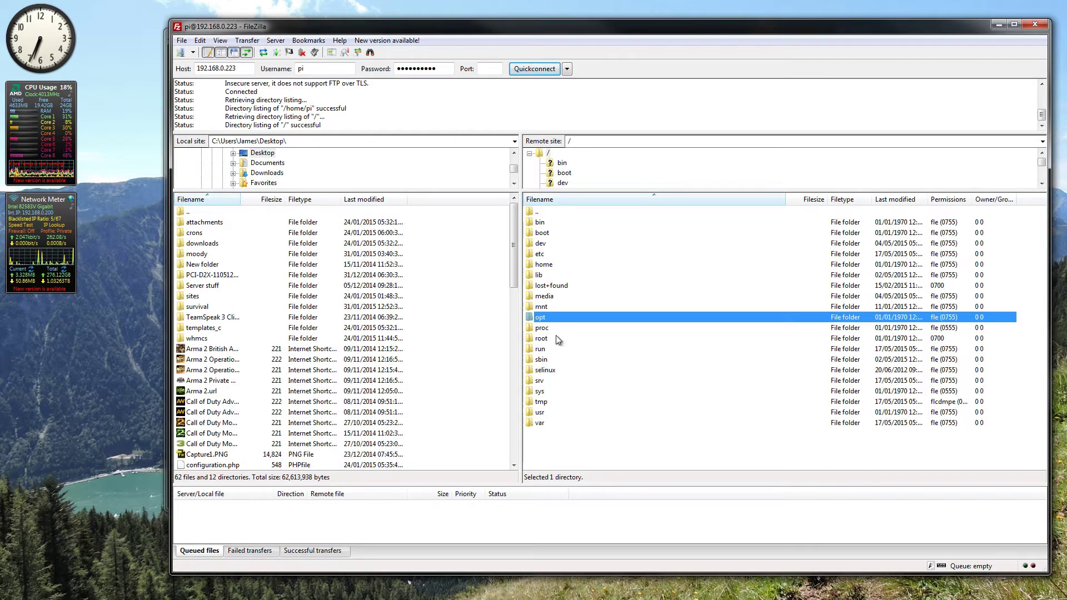
click(545, 423)
double_click(546, 422)
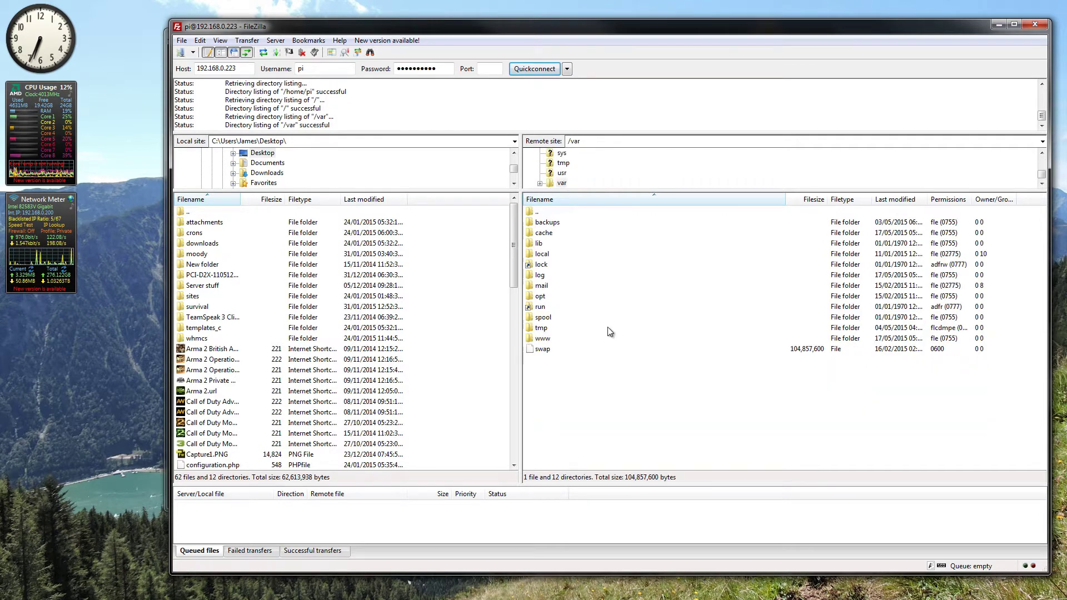
double_click(560, 339)
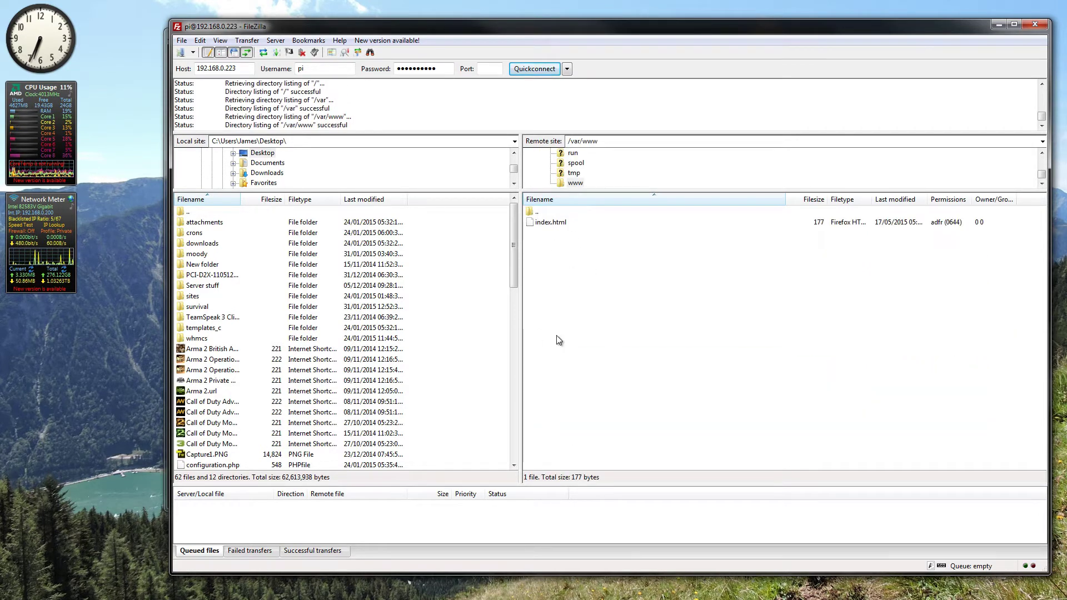
Step: Attempt deleting index.html from /var/www, which fails with 550 Permission denied
click(543, 224)
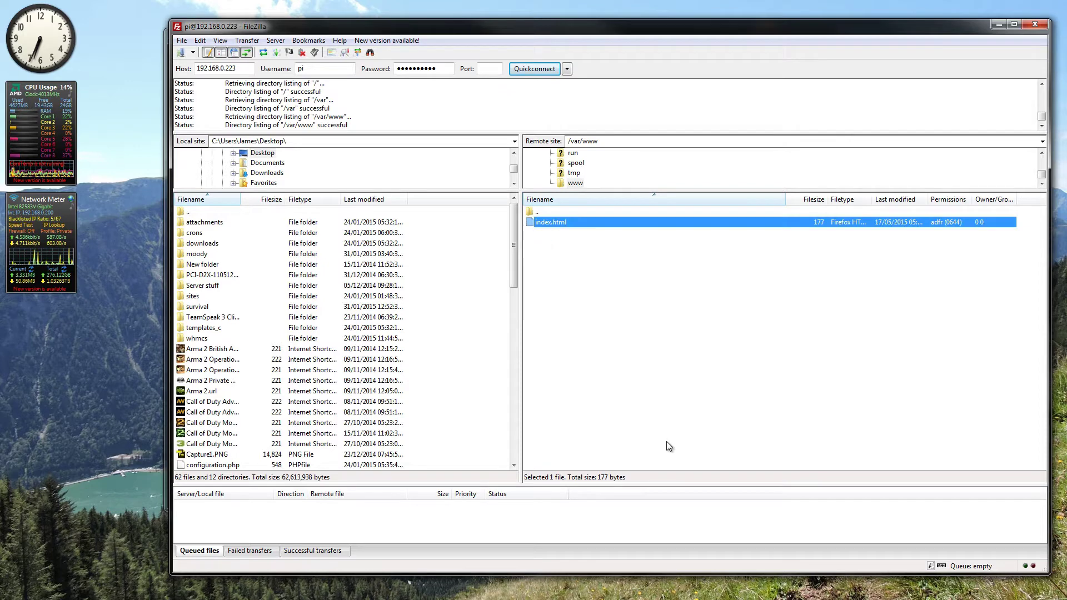
click(753, 388)
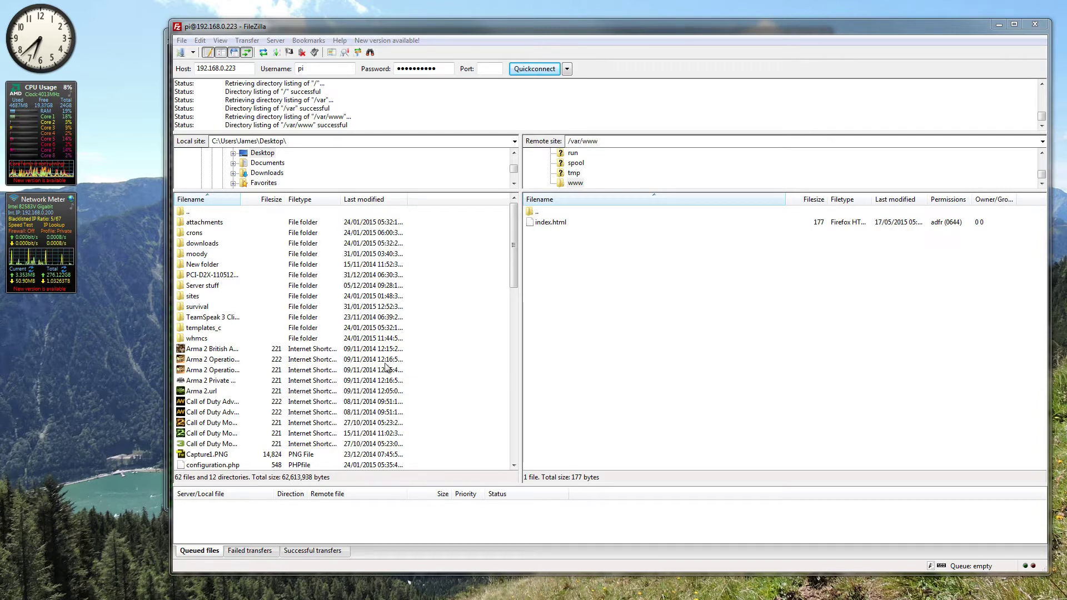
click(592, 222)
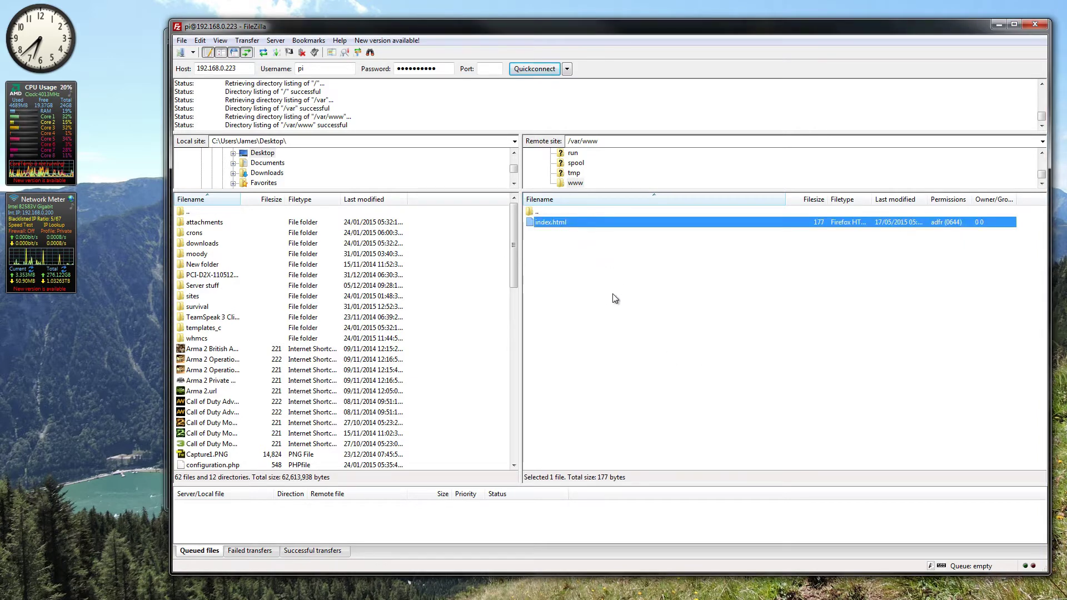
key(Delete)
key(Return)
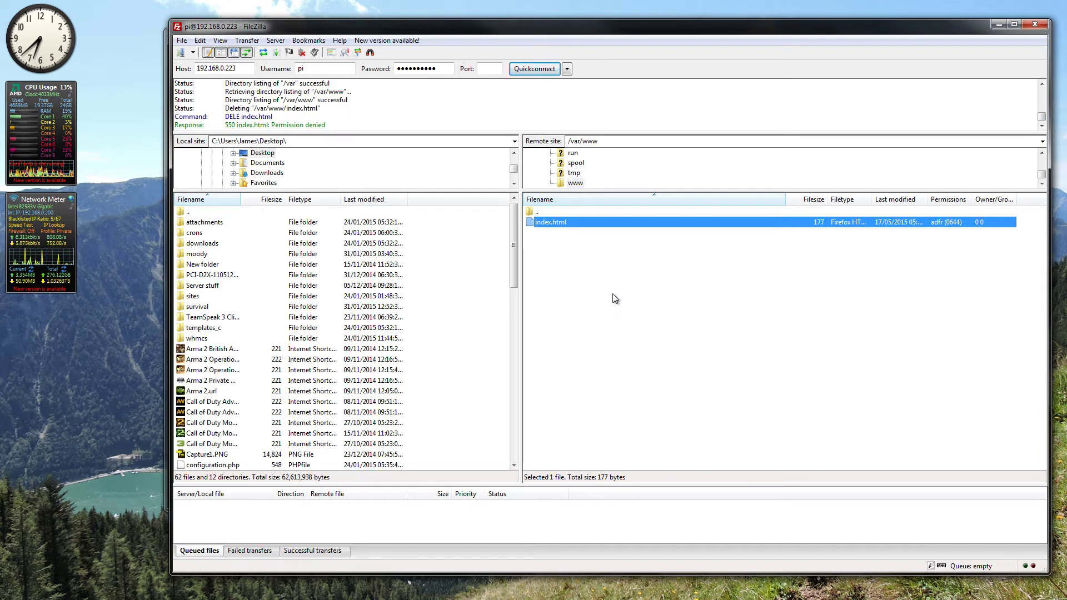
click(613, 295)
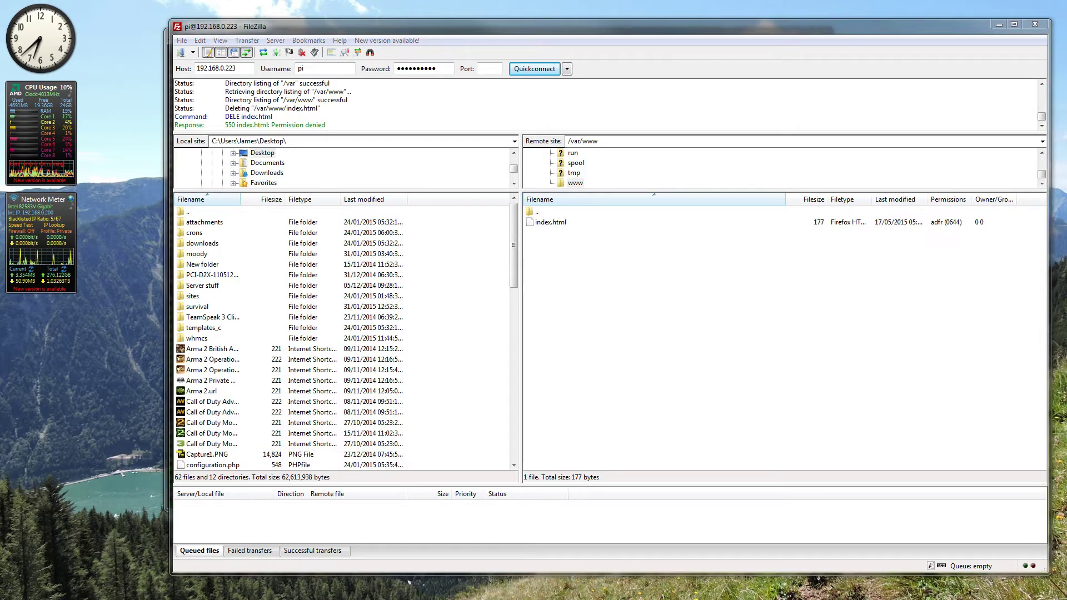
Step: Change into /var/www and run sudo chown pi /var/www/ to give pi ownership
drag(389, 26, 938, 52)
click(511, 498)
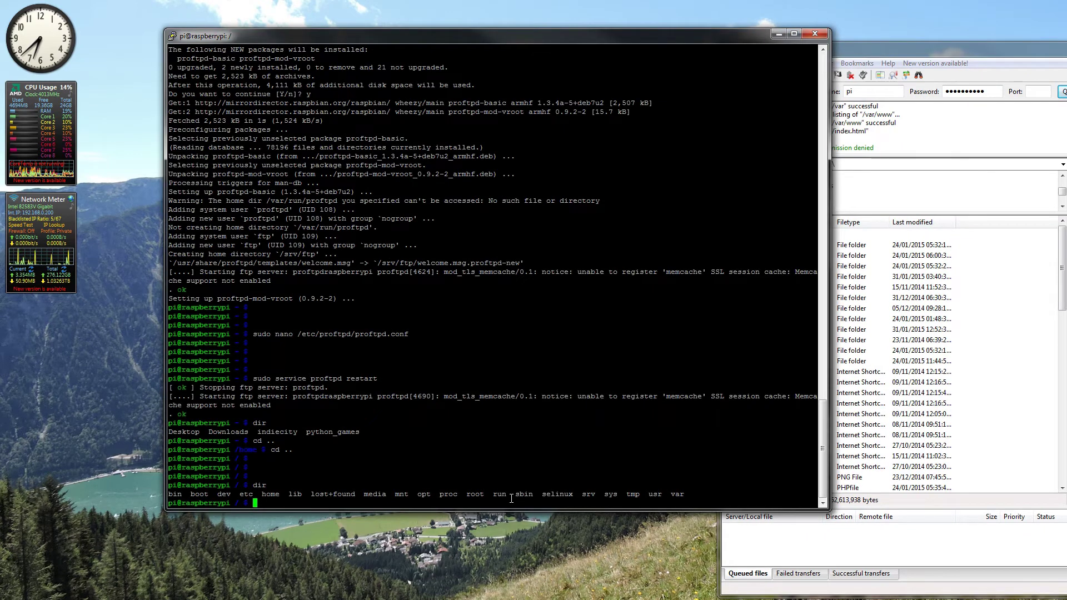
key(Return)
key(Return)
key(Return)
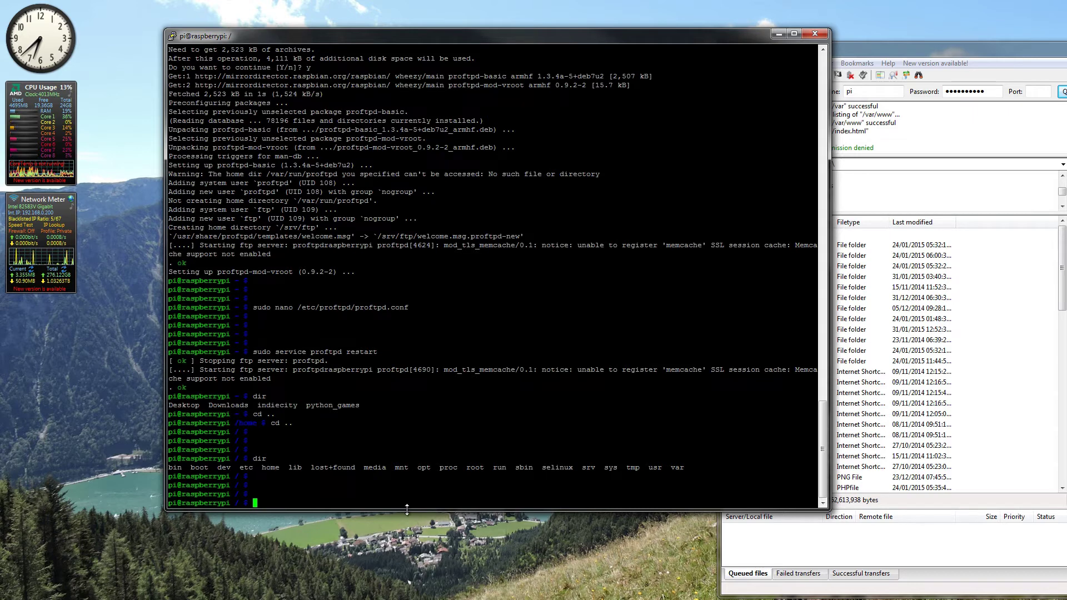
text(cd )
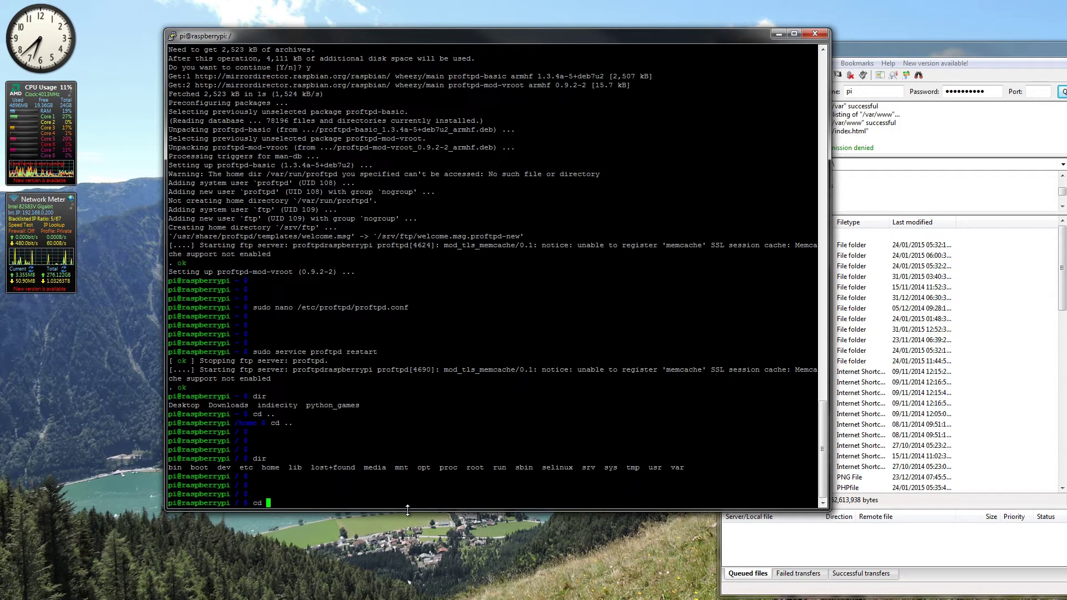
text(/v)
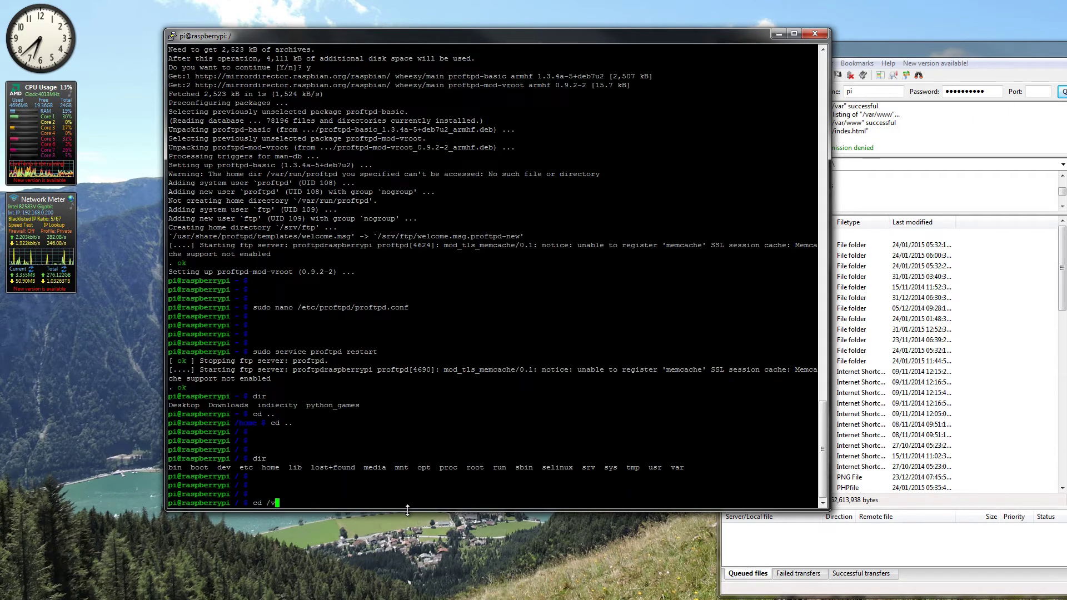
text(ar/www)
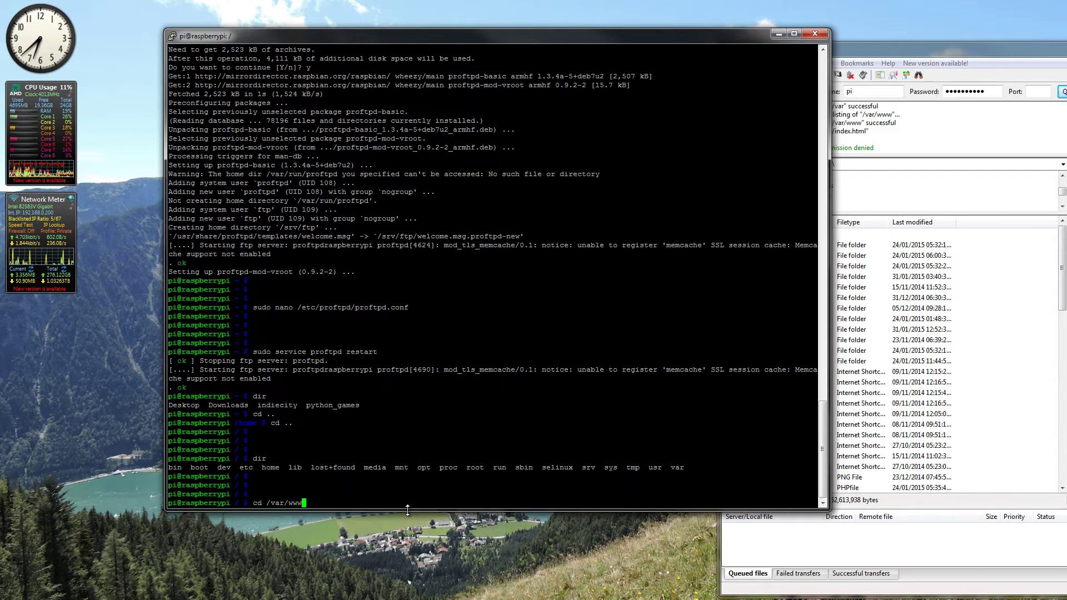
key(Return)
key(Return)
key(Return)
key(Return)
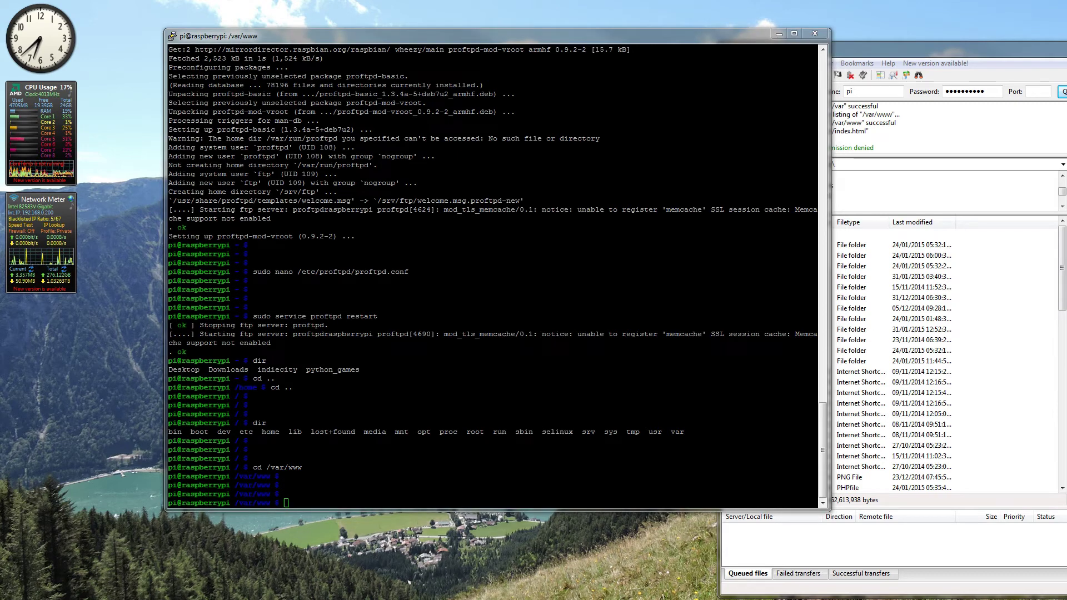
click(360, 490)
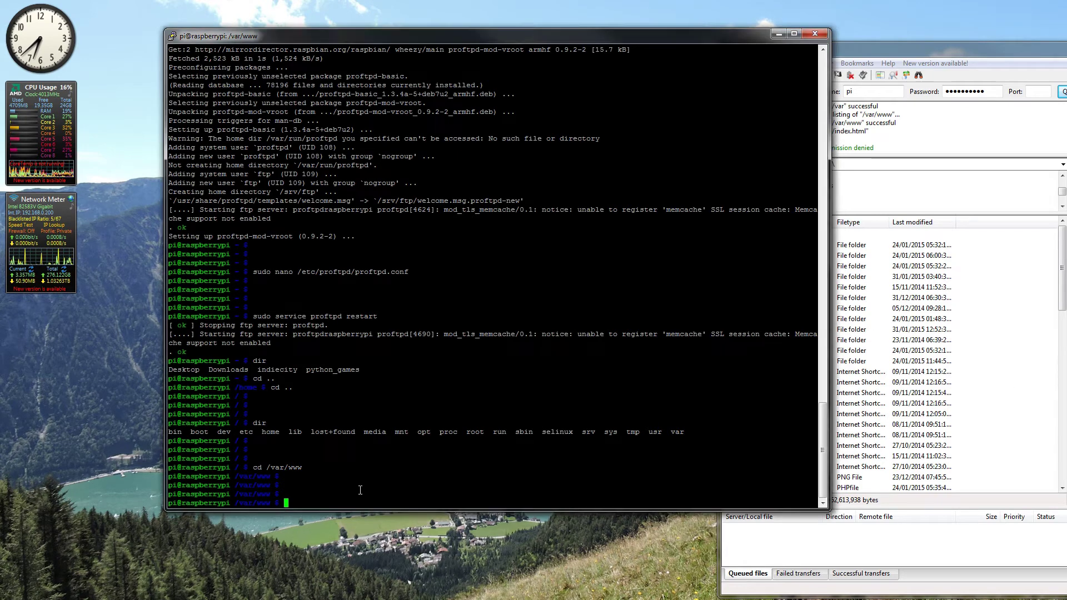
text(sudo )
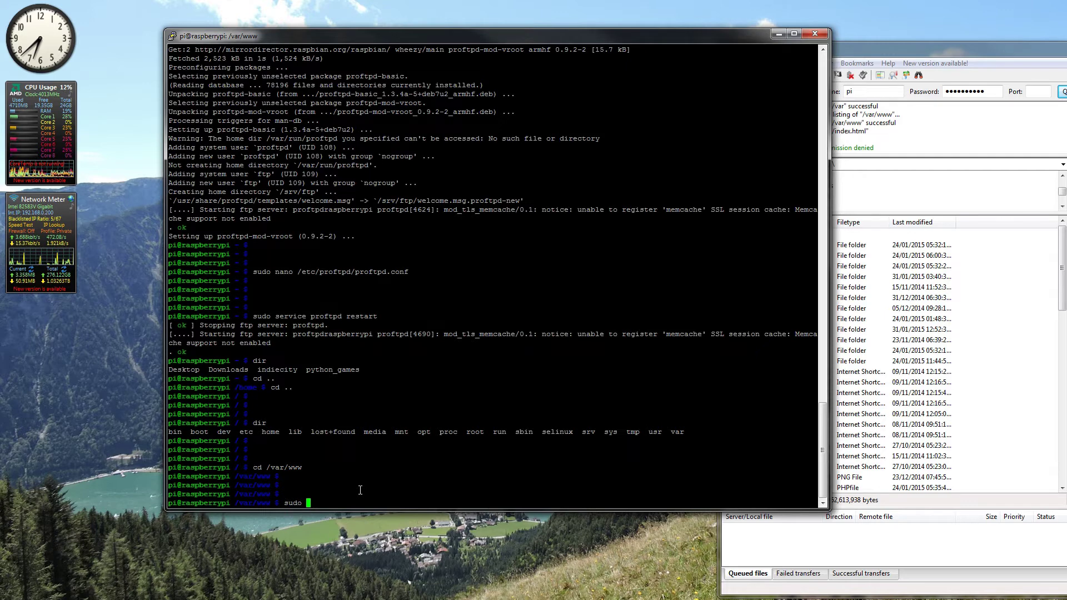
text(chown )
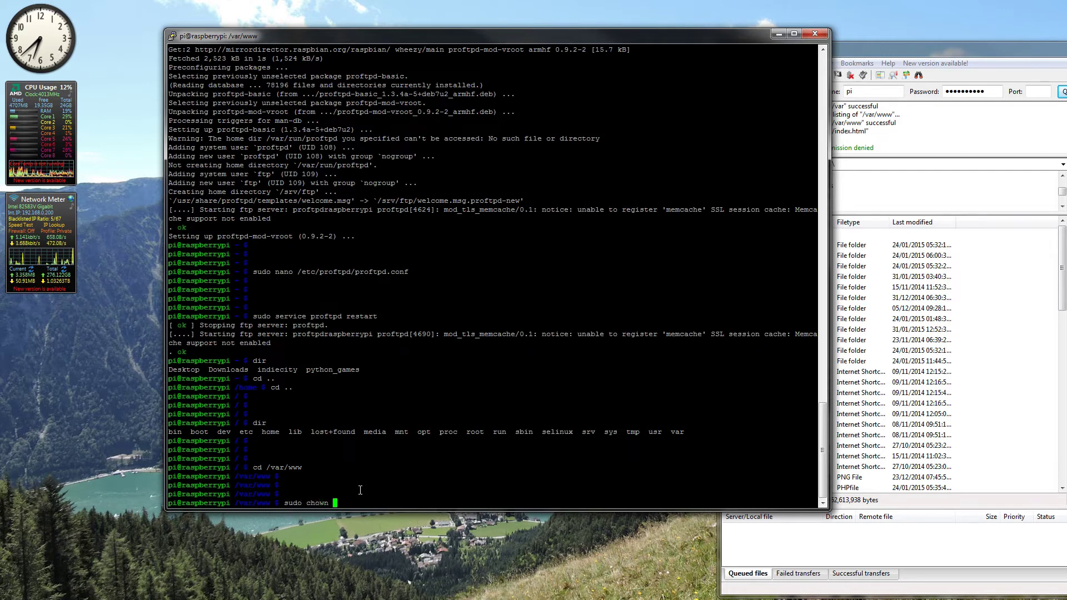
text(p)
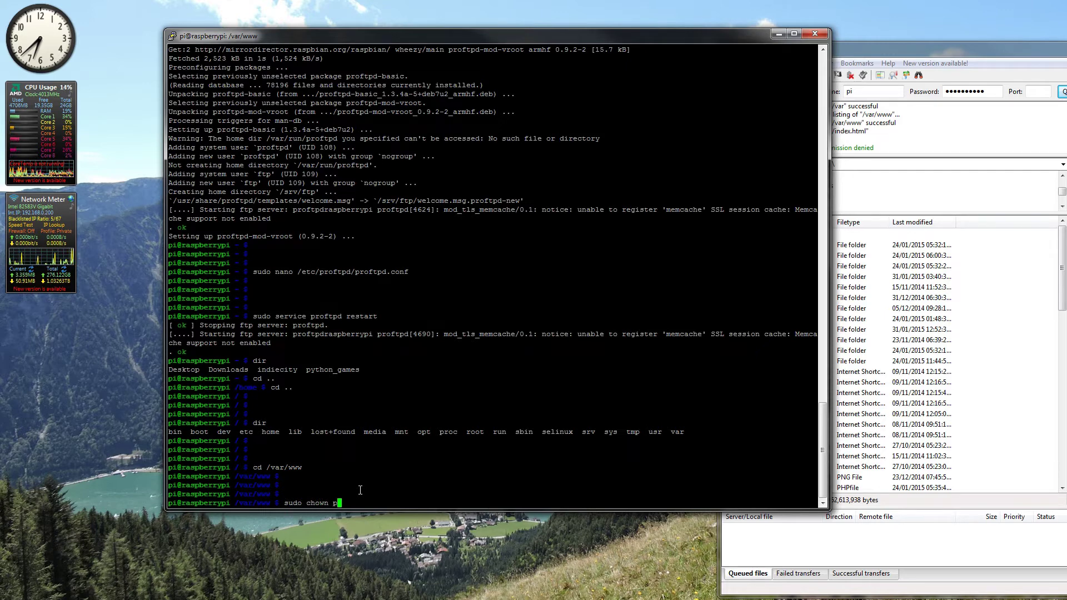
text(i )
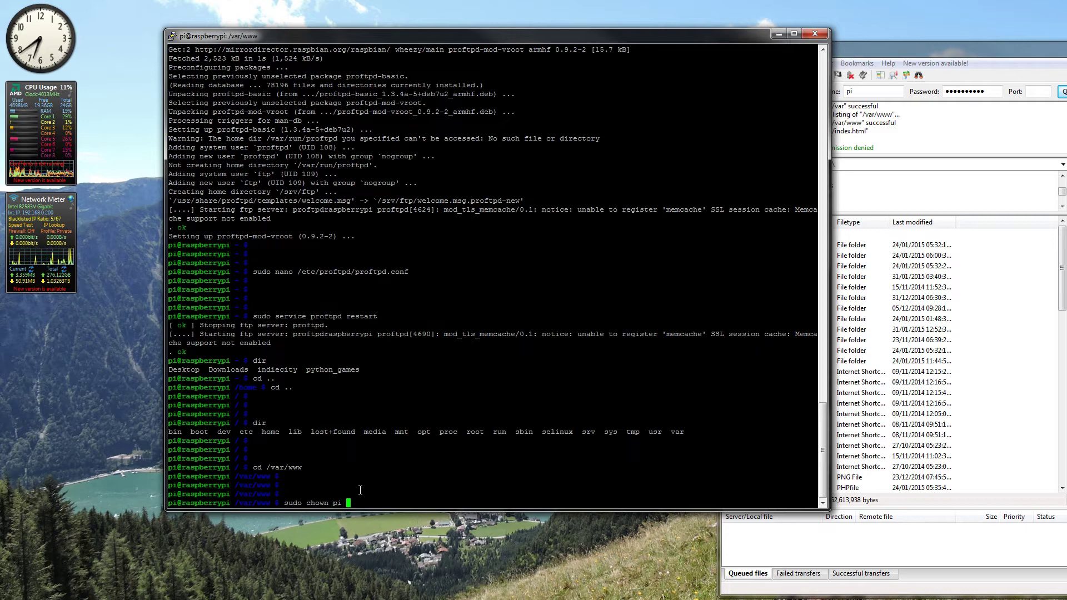
text(/var)
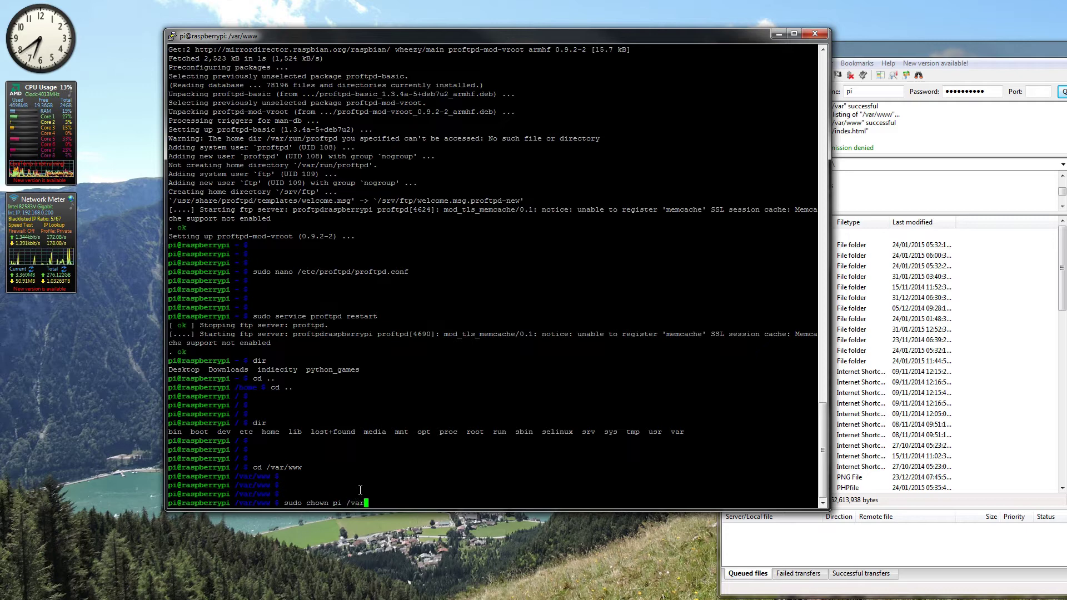
text(/www)
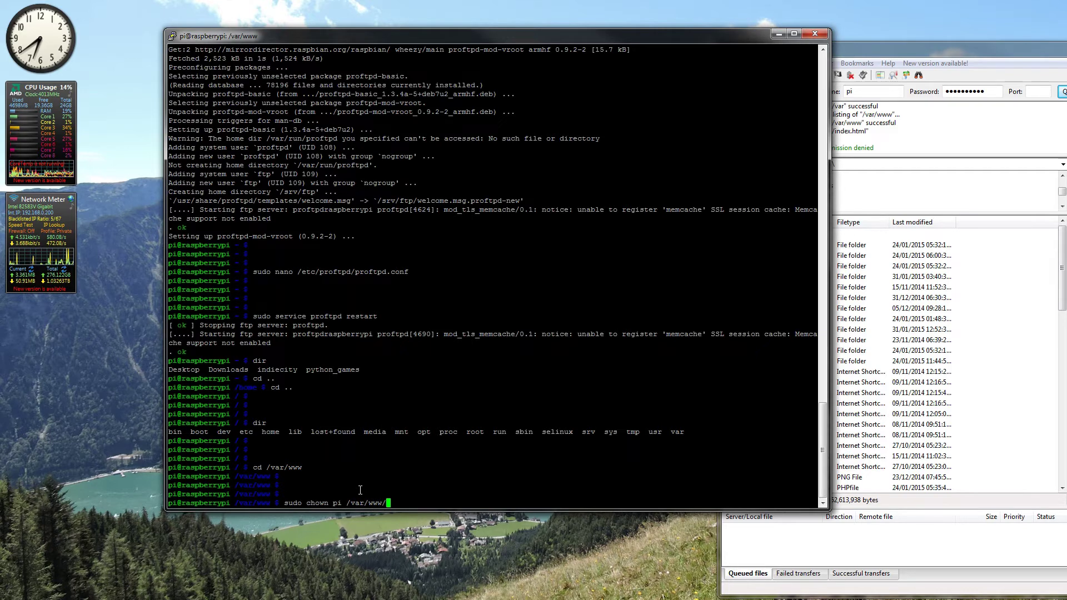
text(/)
key(Return)
key(Return)
key(Return)
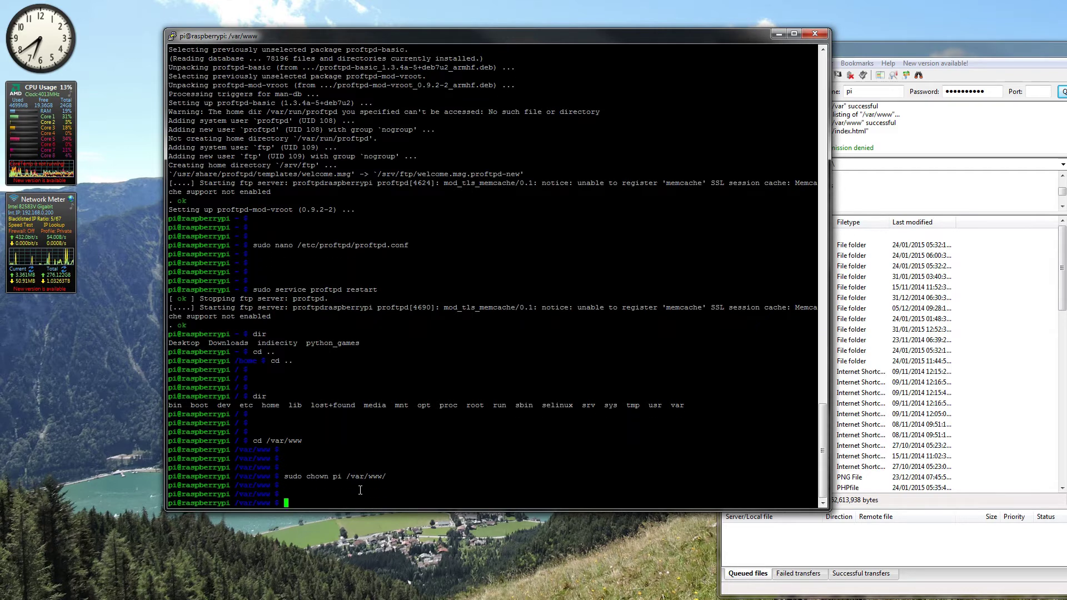
drag(889, 49, 549, 25)
Step: Delete the default index.html from /var/www on the server
click(768, 222)
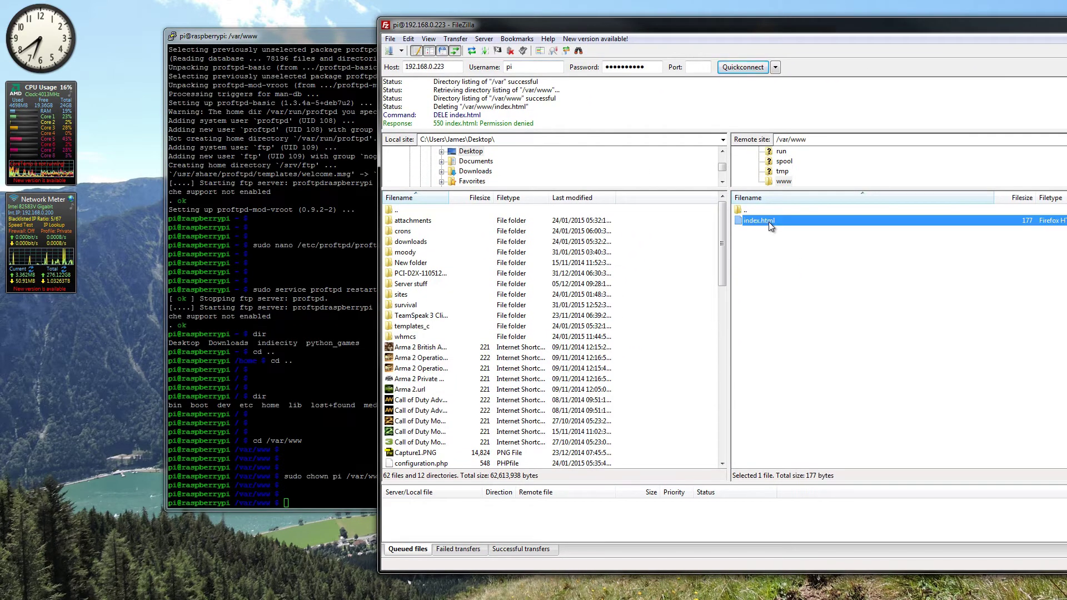
key(Delete)
key(Return)
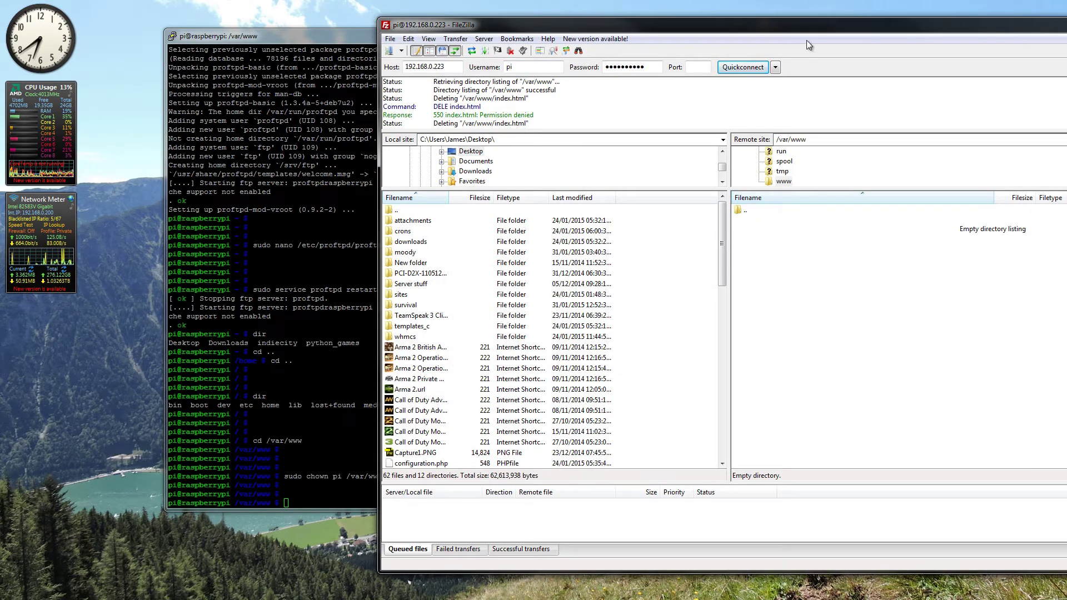
Step: Upload the website files from Explorer into the empty /var/www listing
drag(808, 25, 371, 36)
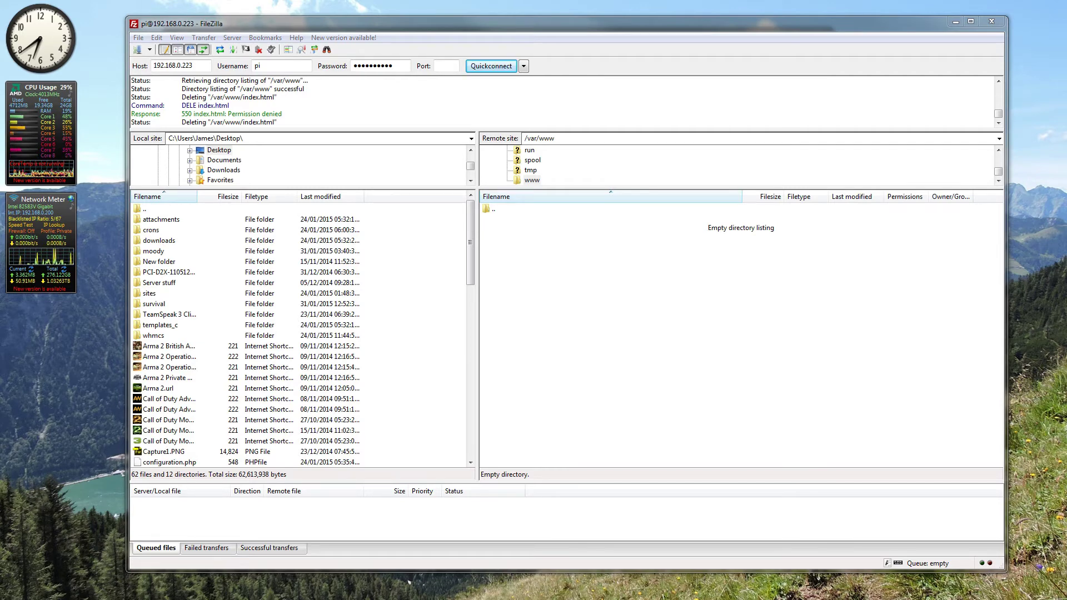
drag(1066, 439, 611, 402)
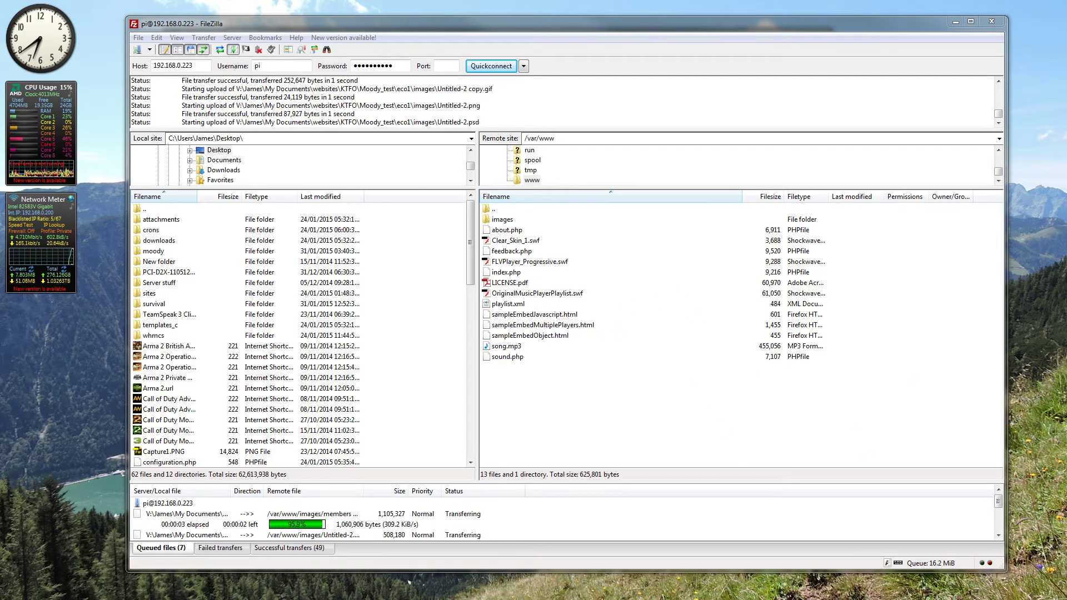
key(super+space)
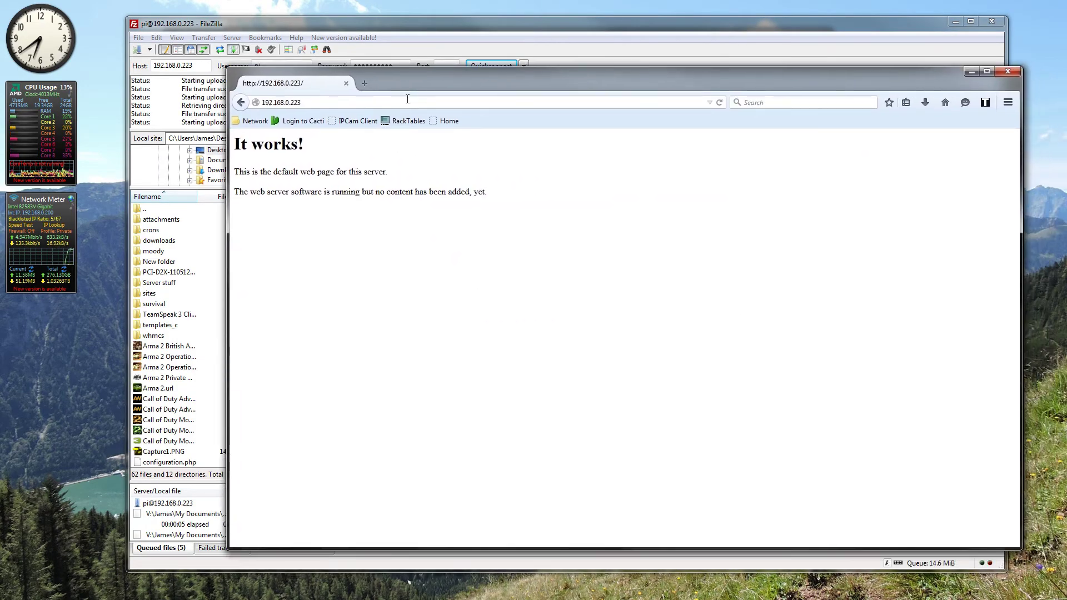
Step: Reload 192.168.0.223 in Firefox and scroll through the Eco Schools United home page
click(412, 104)
key(Return)
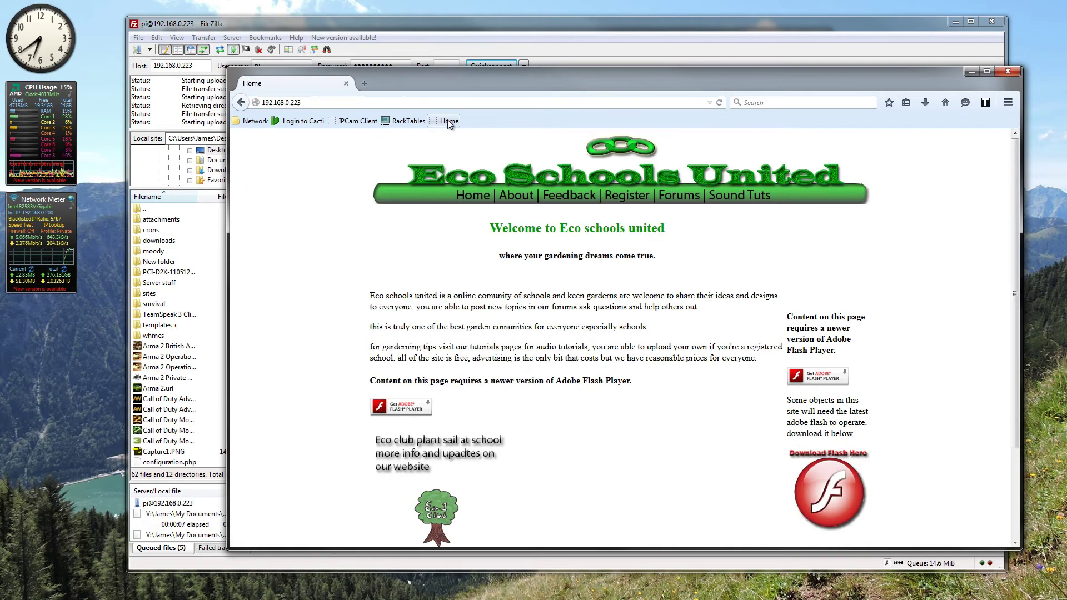
scroll(772, 311, down, 4)
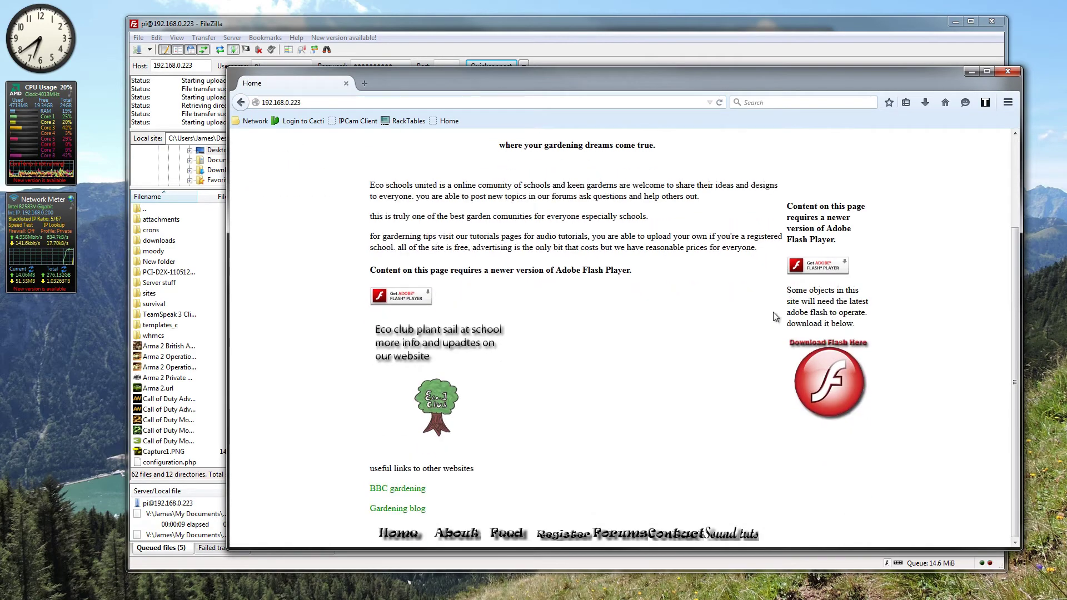
scroll(774, 316, up, 2)
scroll(773, 327, up, 3)
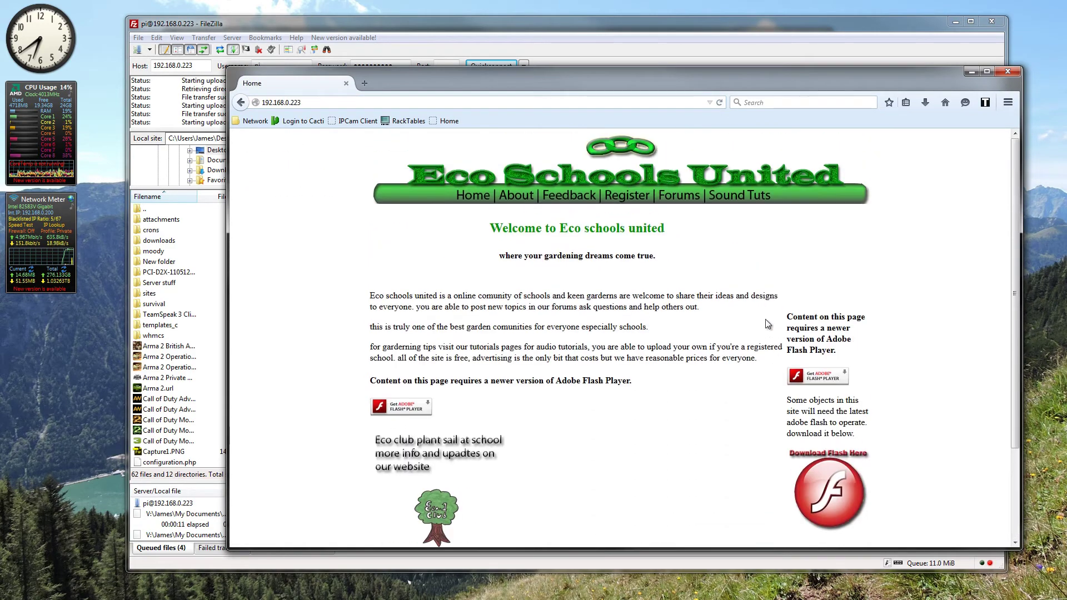
scroll(514, 165, down, 3)
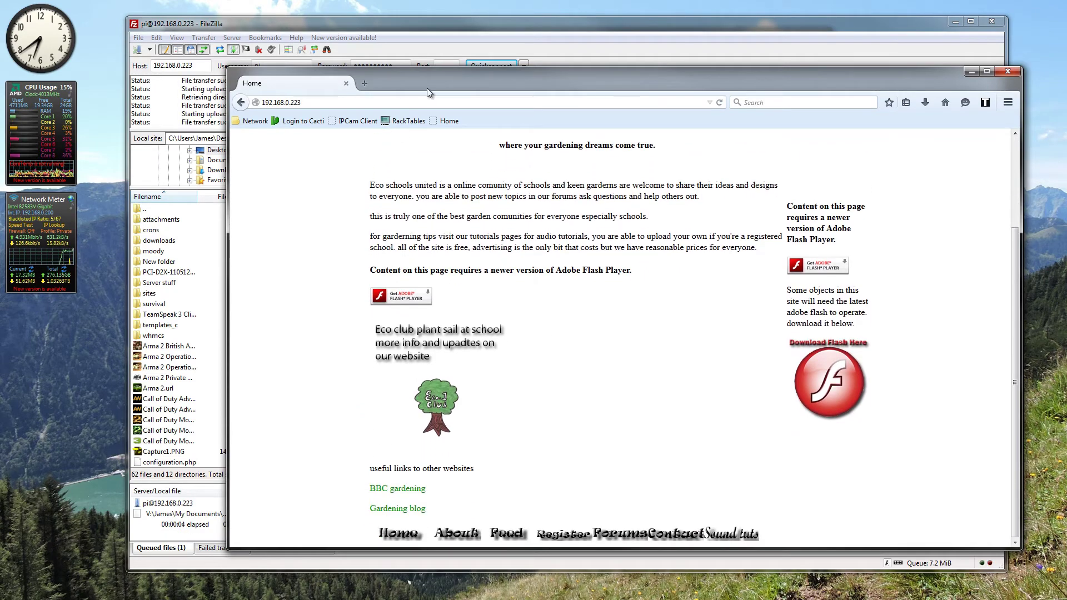
drag(417, 82, 1066, 79)
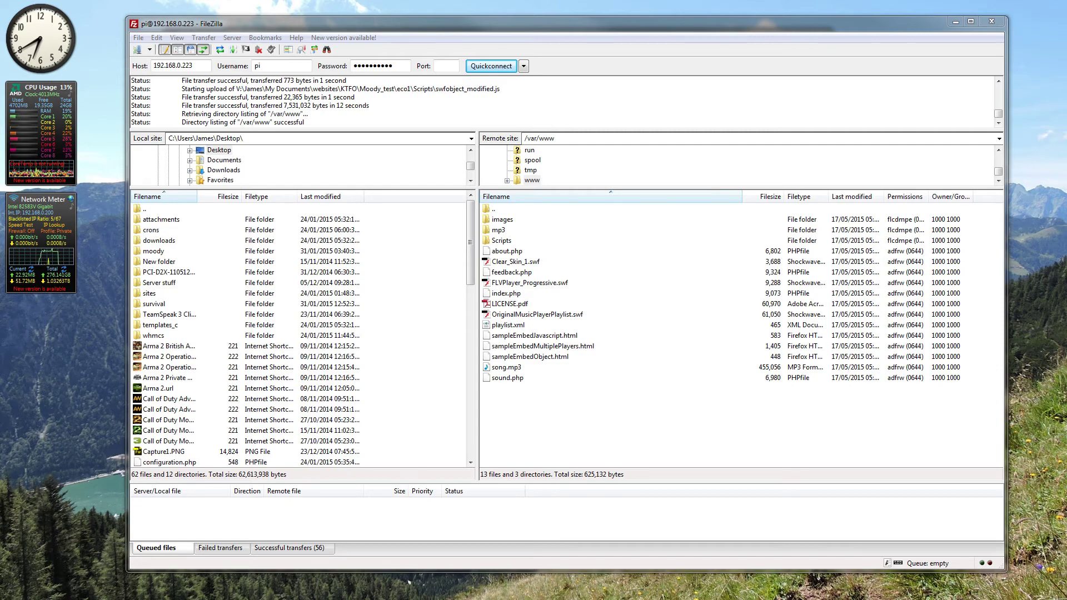
Step: Peek at the desktop, then switch to Firefox showing the myhomedatacentre.com blog
key(super+space)
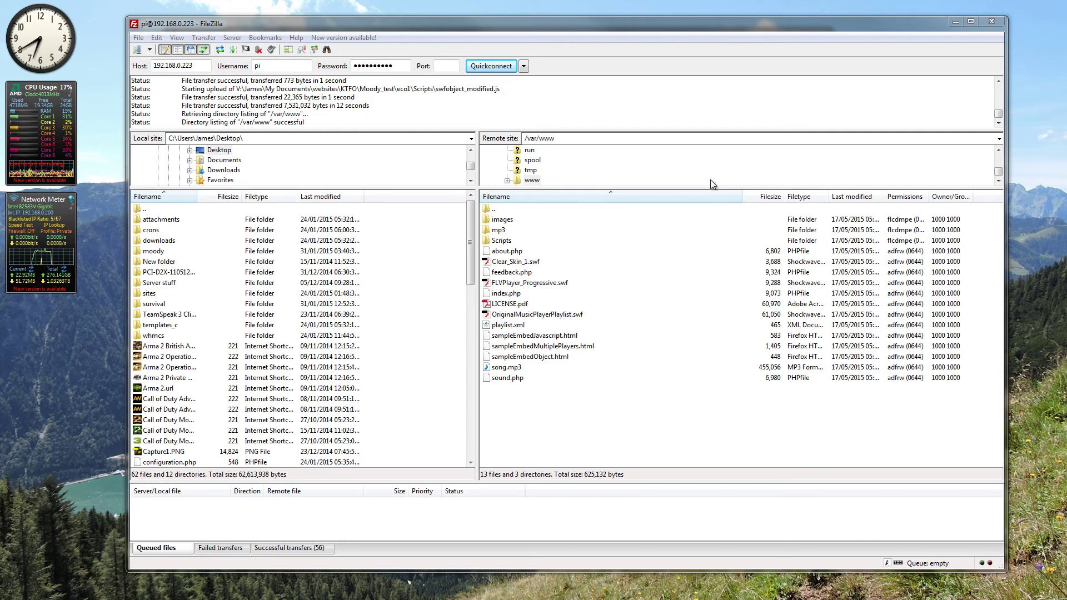
key(alt+Tab)
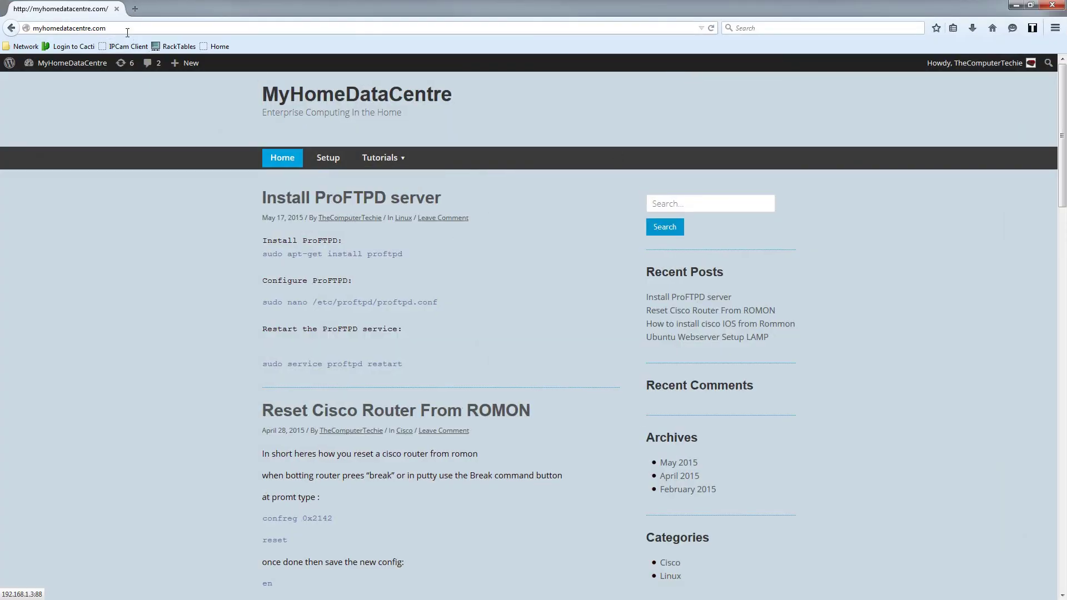
Step: Copy 'sudo apt-get install proftpd' from the post, then uncover the PuTTY terminal
click(98, 28)
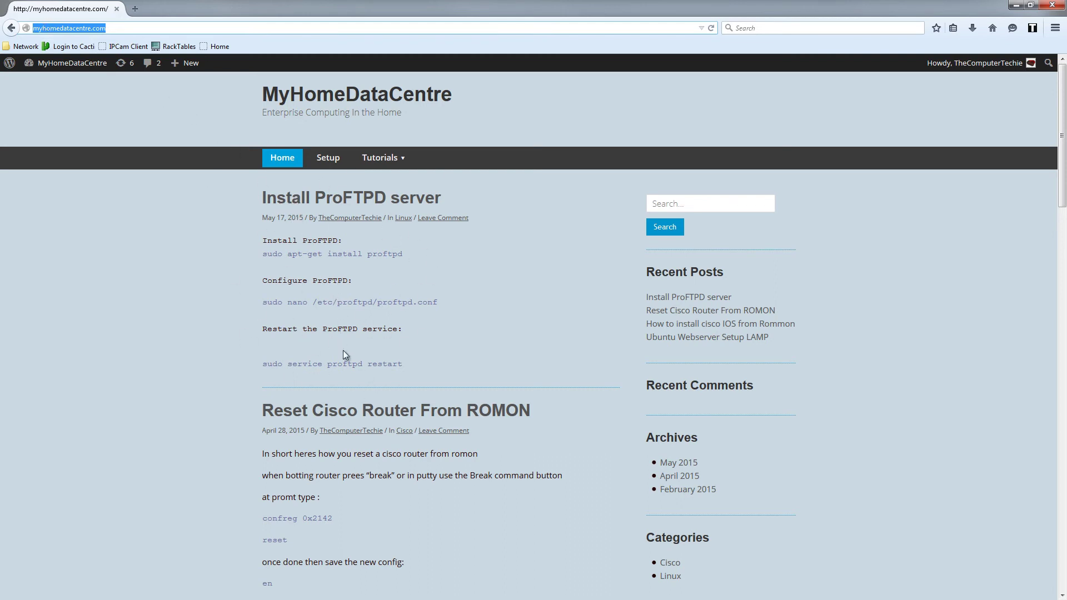
drag(267, 256, 441, 262)
key(super+c)
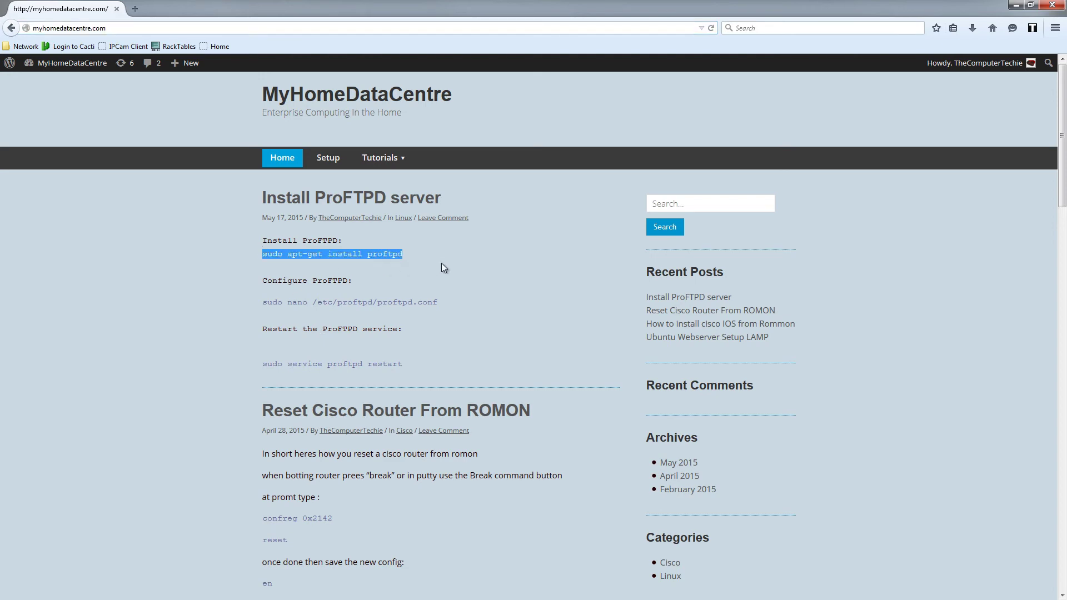
drag(495, 6, 1055, 158)
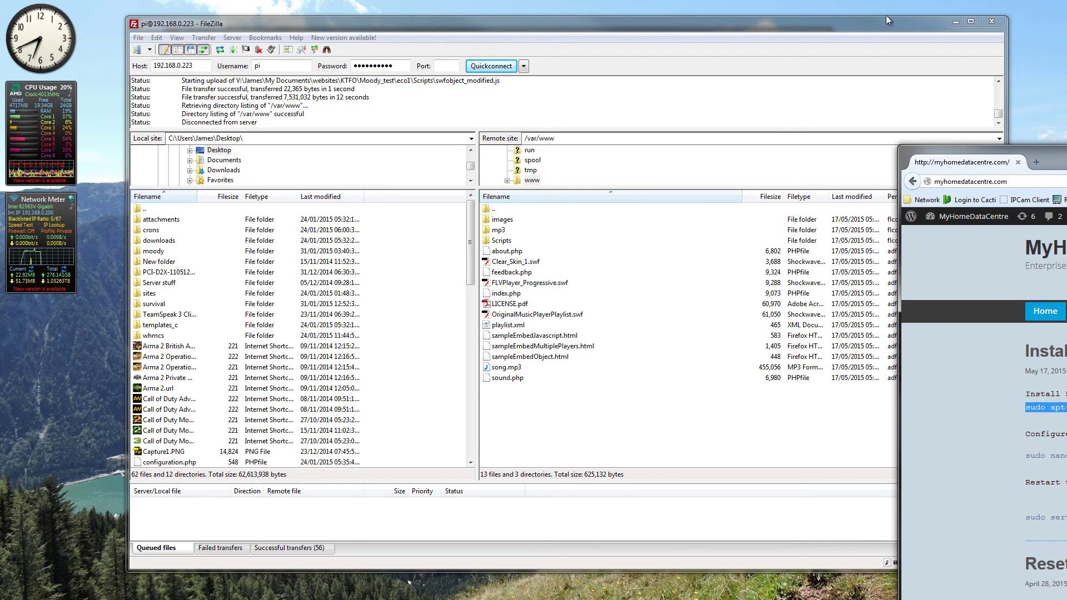
click(955, 22)
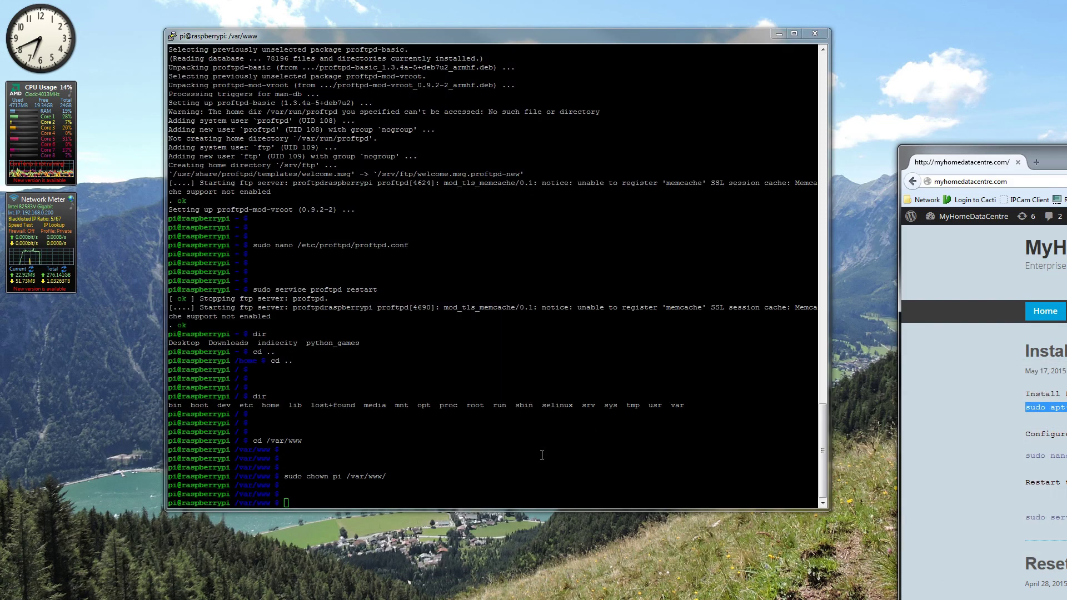
Step: Run 'sudo apt-get install proftpd' in PuTTY, then bring the MyHomeDataCentre blog back into view
right_click(500, 454)
key(Return)
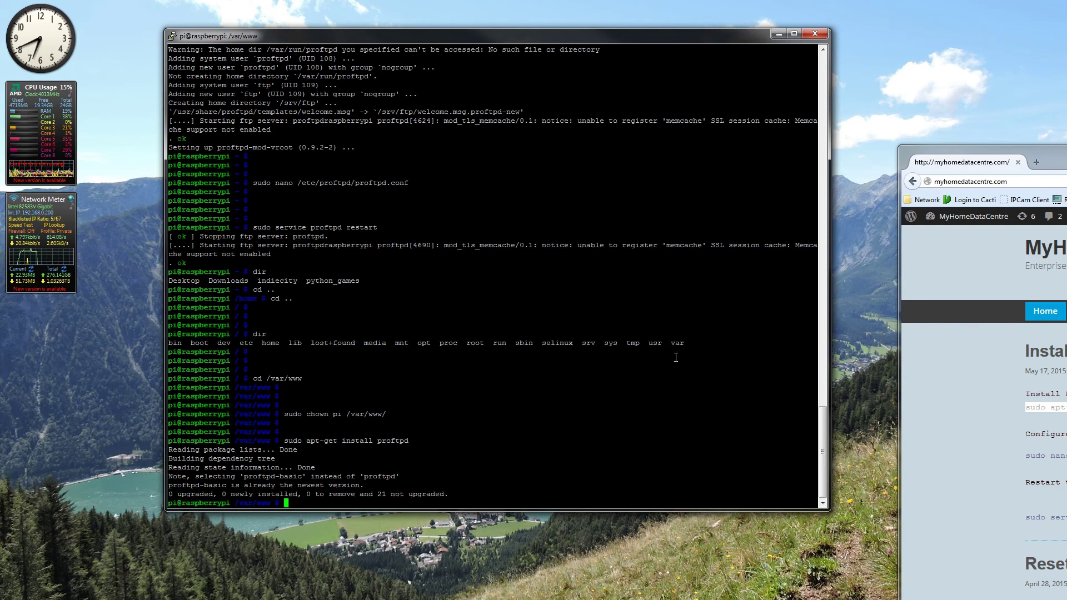
drag(899, 156, 391, 48)
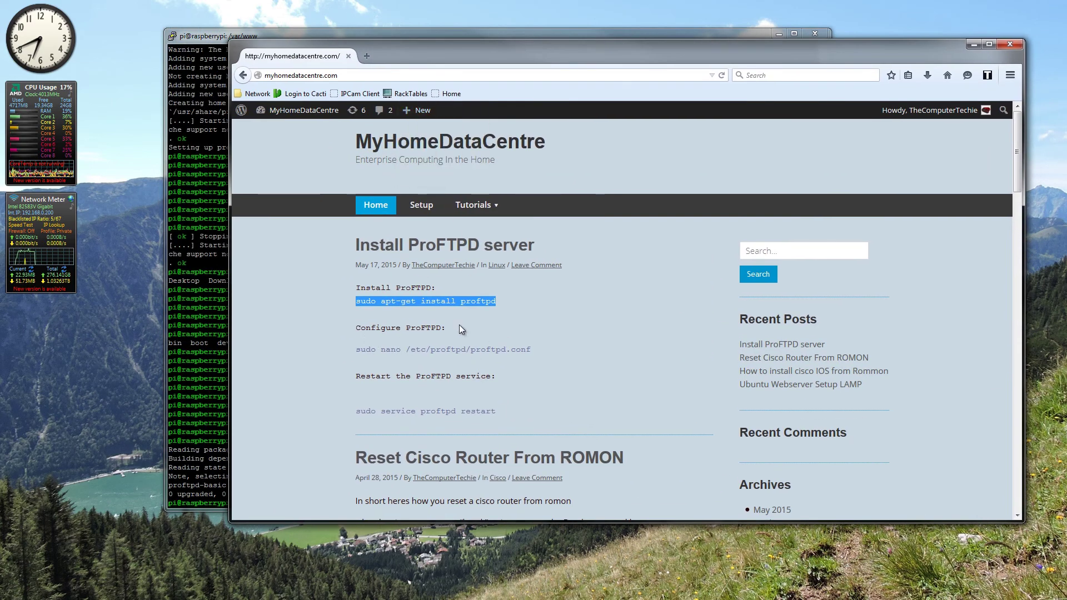
drag(1019, 117, 1022, 400)
drag(1022, 401, 998, 114)
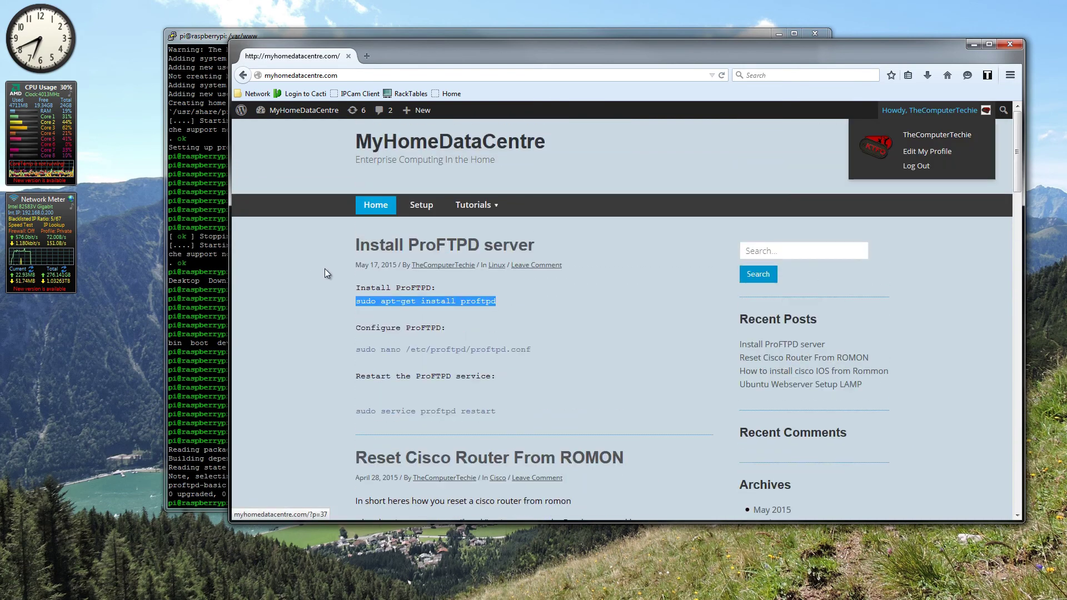